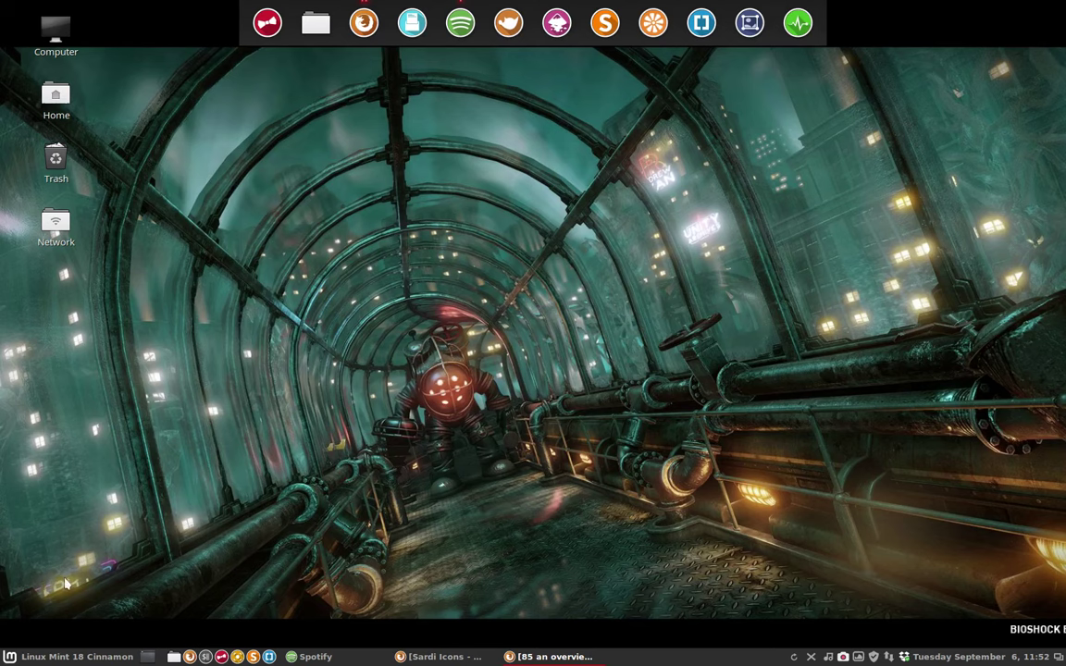
- Switch the Cinnamon icon theme from Sardi Vertexed to Sardi Breeze Dark in Themes settings
{"action": "key", "text": "super"}
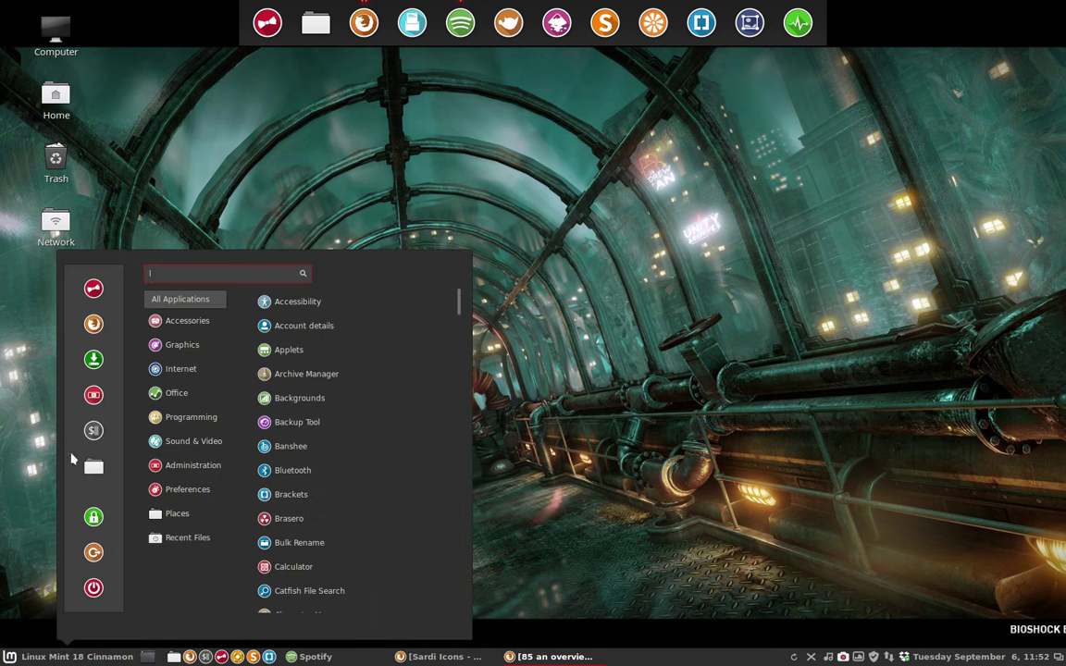
{"action": "left_click", "coordinate": [94, 288]}
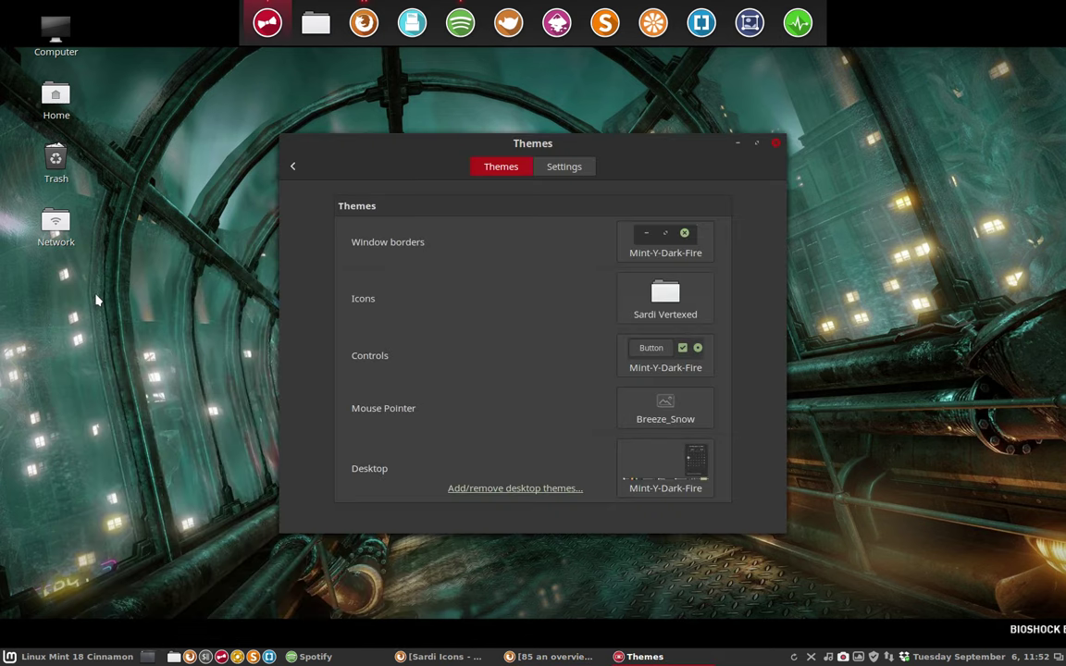
{"action": "left_click", "coordinate": [667, 294]}
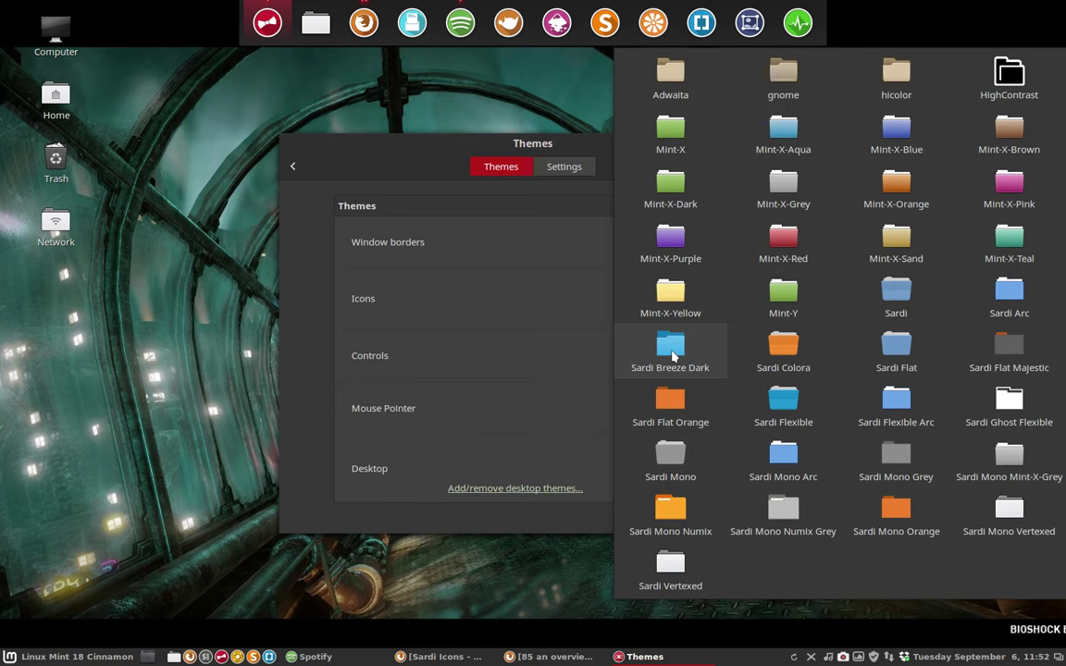
{"action": "left_click", "coordinate": [673, 355]}
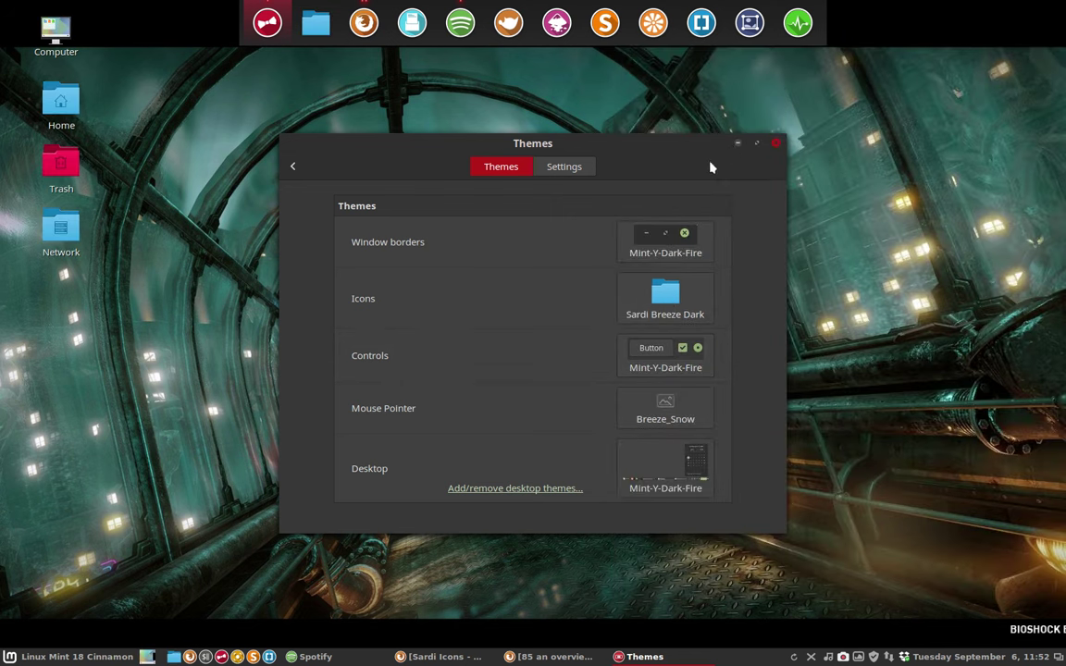
{"action": "left_click", "coordinate": [738, 144]}
{"action": "left_click", "coordinate": [61, 87]}
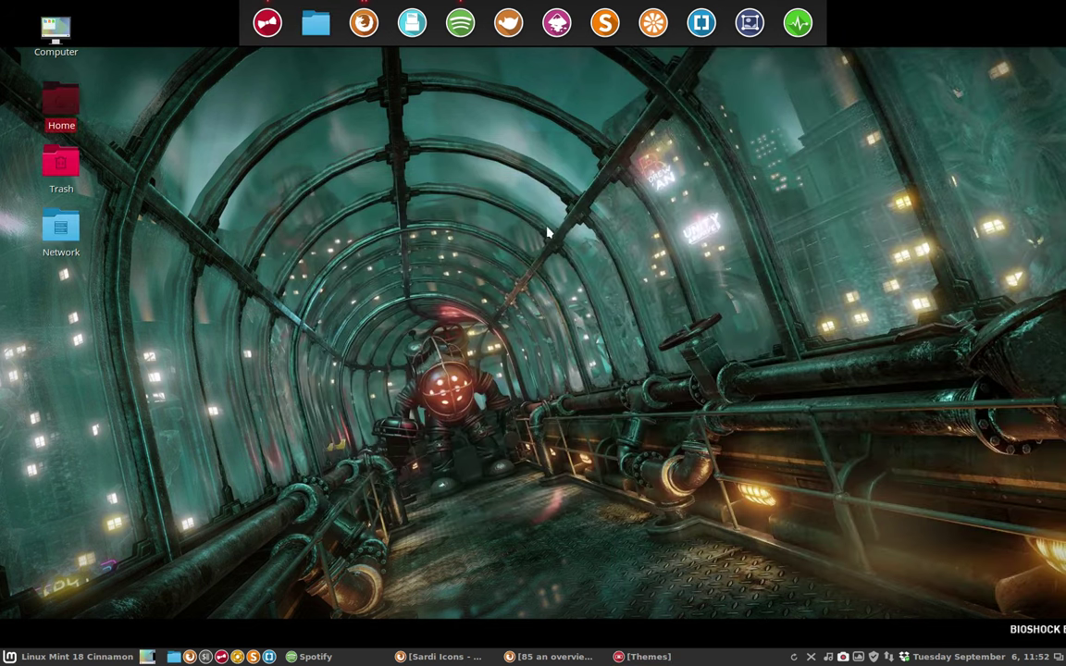
- In the .icons folder, duplicate the Sardi Breeze Dark folder
{"action": "left_click", "coordinate": [380, 465]}
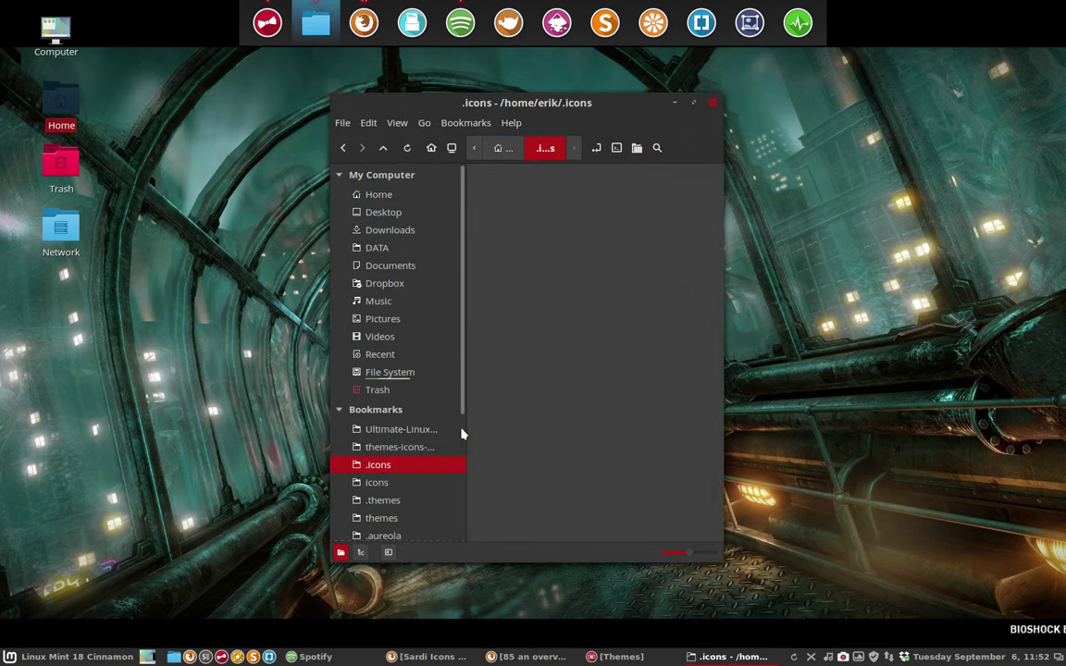
{"action": "double_click", "coordinate": [578, 104]}
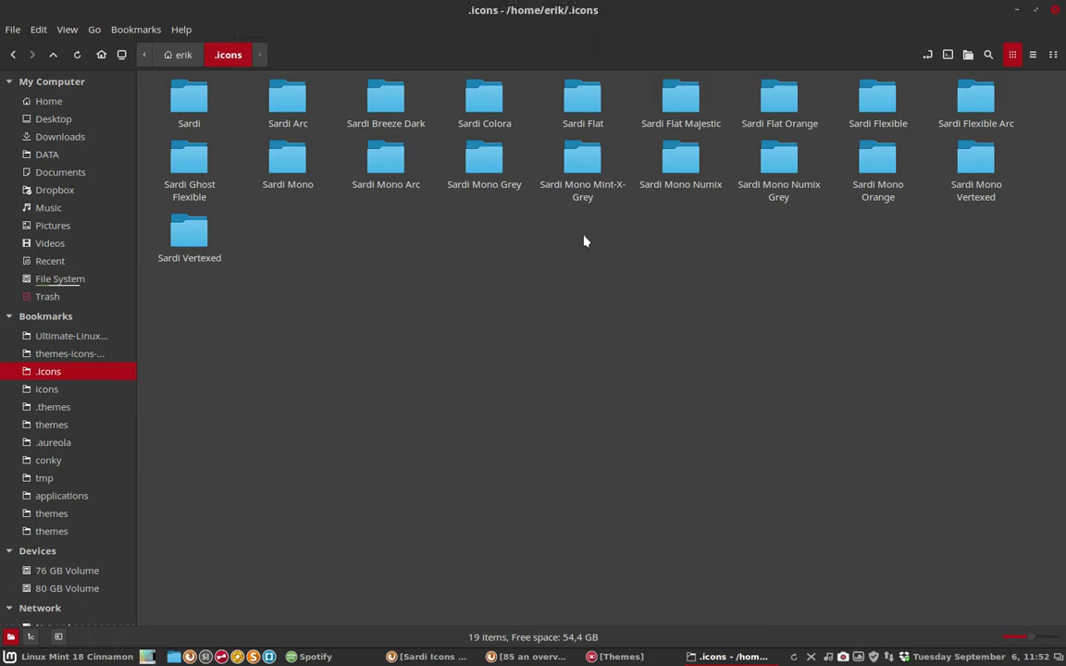
{"action": "left_click", "coordinate": [379, 108]}
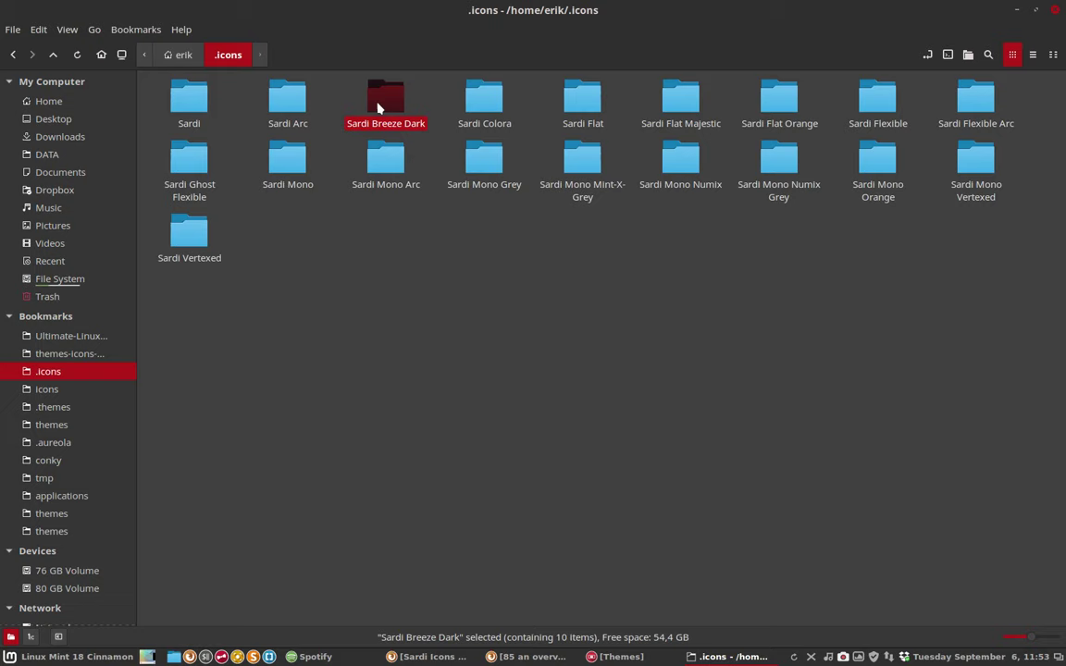
{"action": "key", "text": "ctrl+c"}
{"action": "key", "text": "ctrl+v"}
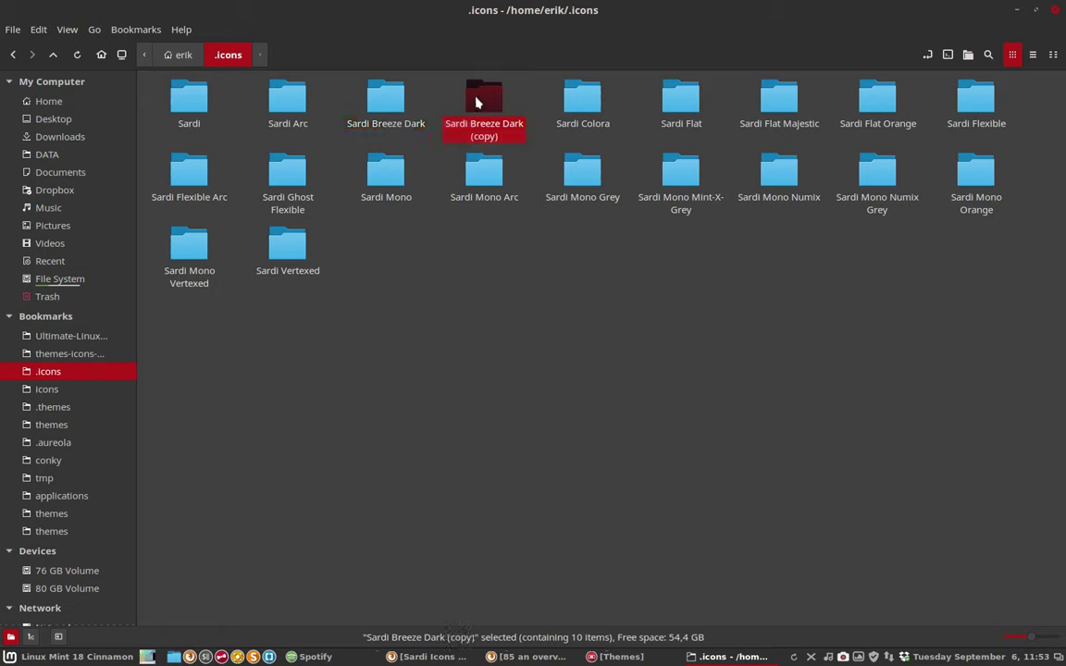
- Rename the copied folder to Sardi Mono Breeze Dark
{"action": "key", "text": "F2"}
{"action": "key", "text": "End"}
{"action": "key", "text": "BackSpace"}
{"action": "key", "text": "BackSpace"}
{"action": "key", "text": "BackSpace"}
{"action": "key", "text": "BackSpace"}
{"action": "key", "text": "BackSpace"}
{"action": "key", "text": "BackSpace"}
{"action": "key", "text": "BackSpace"}
{"action": "type", "text": "Mono"}
{"action": "key", "text": "Return"}
- Inside Sardi Mono Breeze Dark, delete icon-theme.cache and open index.theme in Sublime Text
{"action": "double_click", "coordinate": [491, 160]}
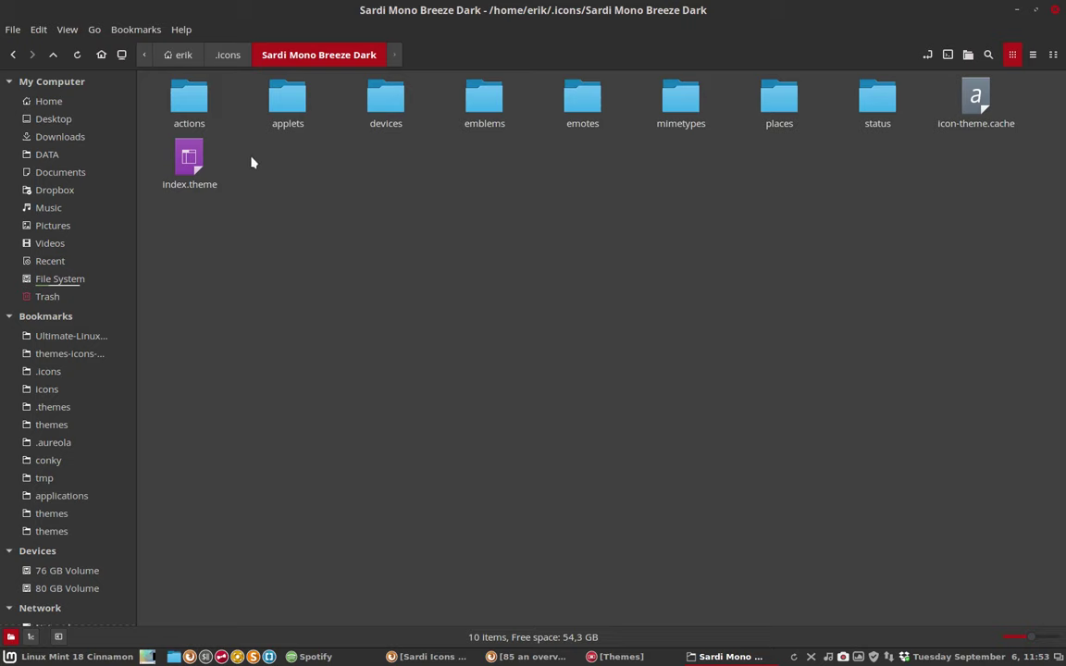
{"action": "left_click", "coordinate": [196, 159]}
{"action": "left_click", "coordinate": [966, 103]}
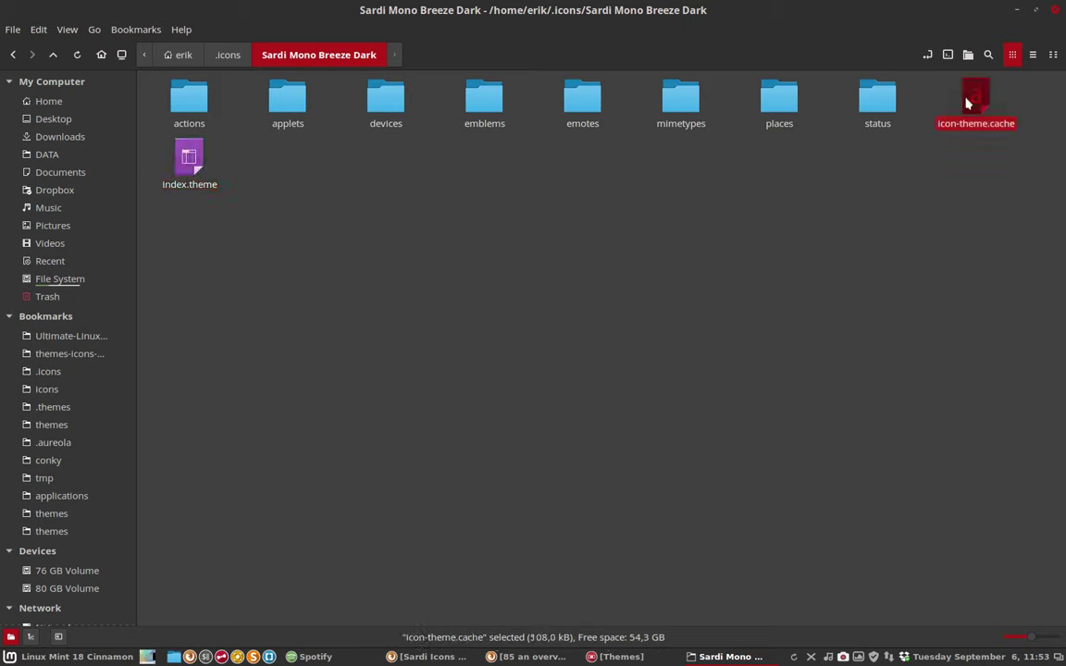
{"action": "key", "text": "Delete"}
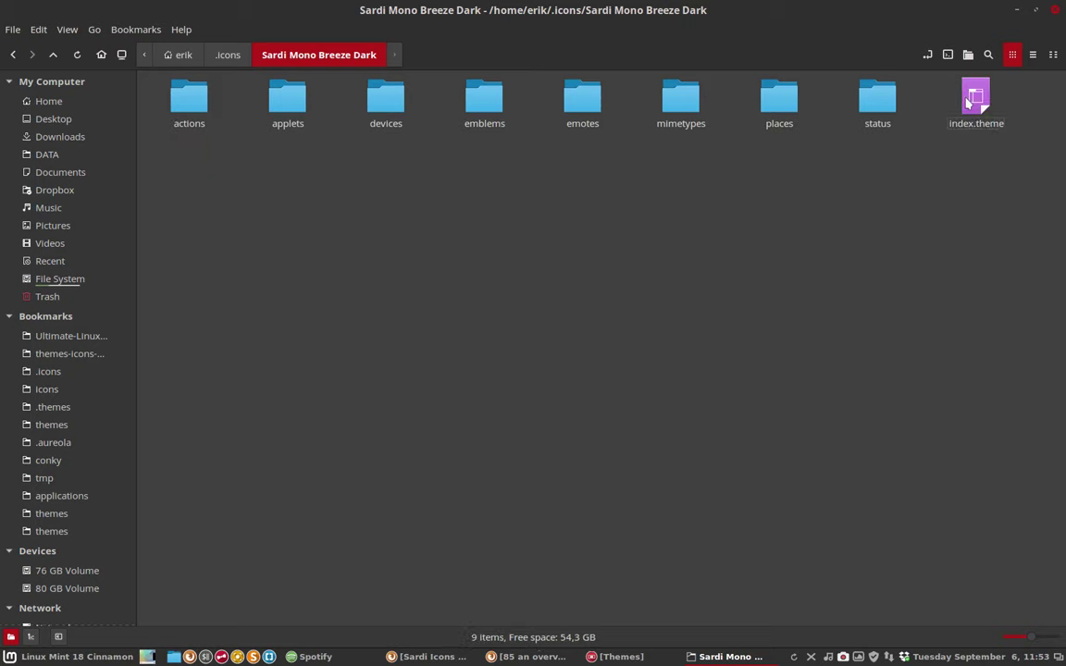
{"action": "double_click", "coordinate": [973, 101]}
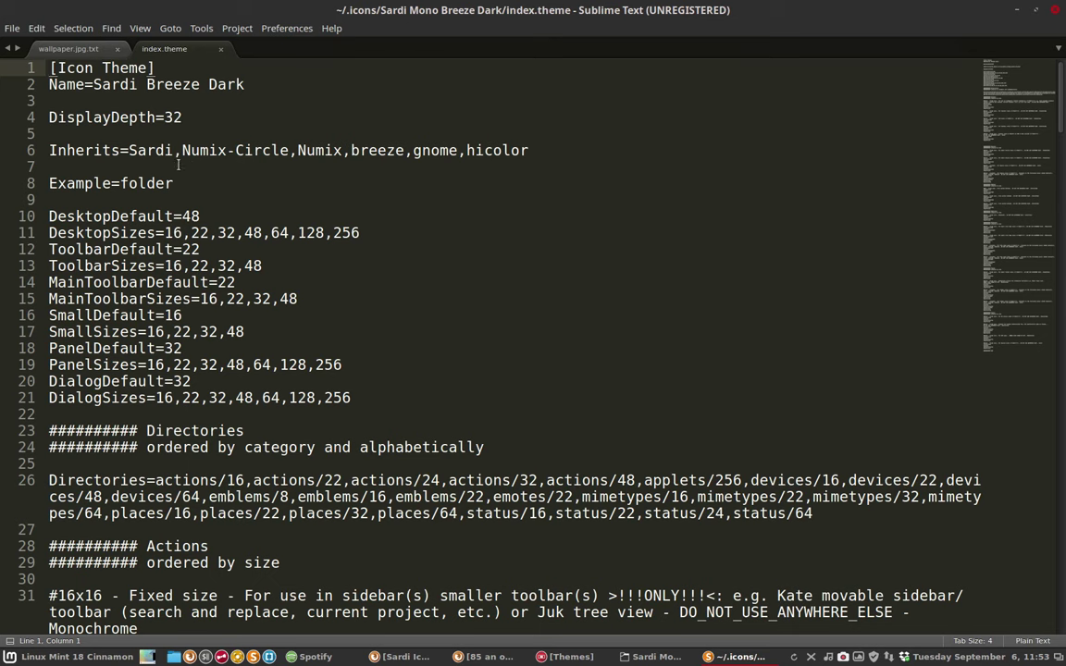
- Change the line 6 Inherits value from Sardi to Sardi Mono, save, and close Sublime Text
{"action": "left_click", "coordinate": [162, 150]}
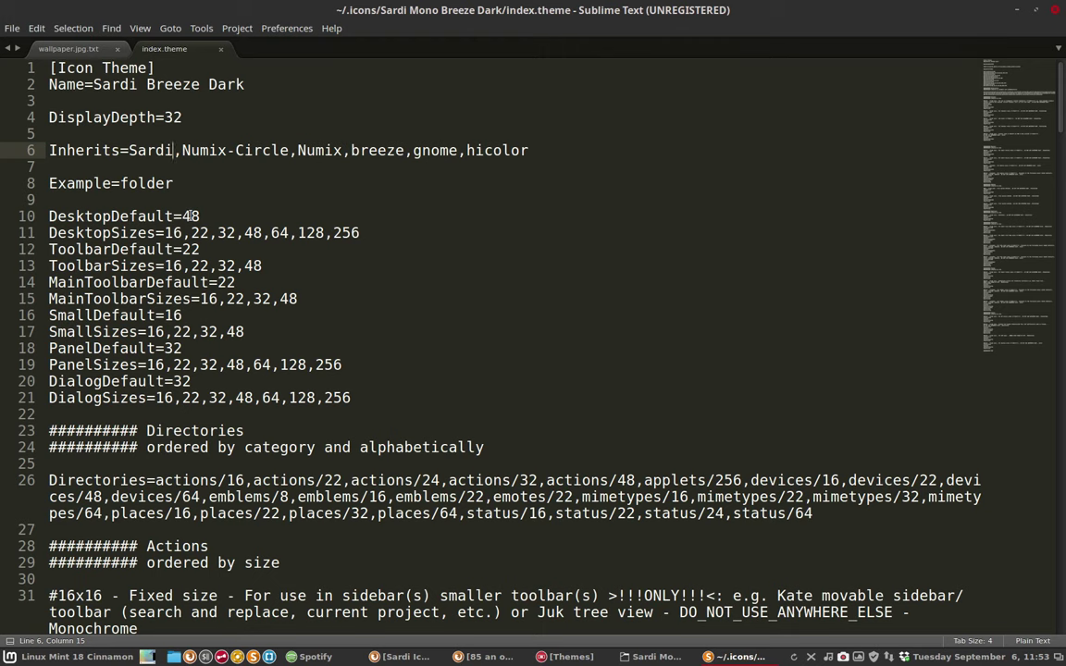
{"action": "type", "text": "mon"}
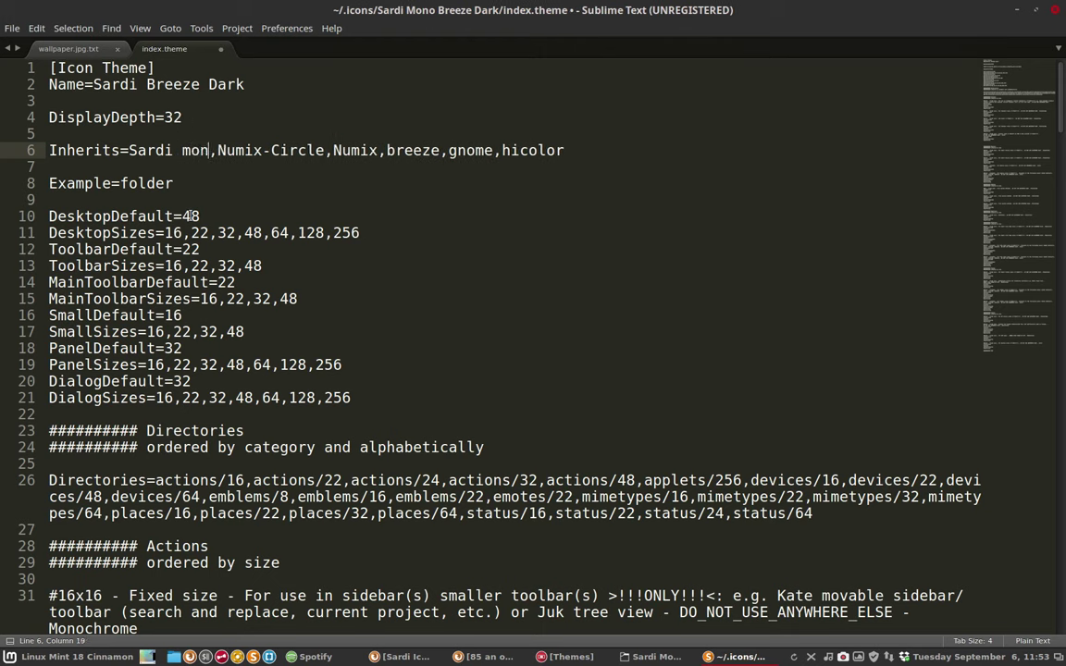
{"action": "key", "text": "BackSpace"}
{"action": "key", "text": "BackSpace"}
{"action": "type", "text": "Mono"}
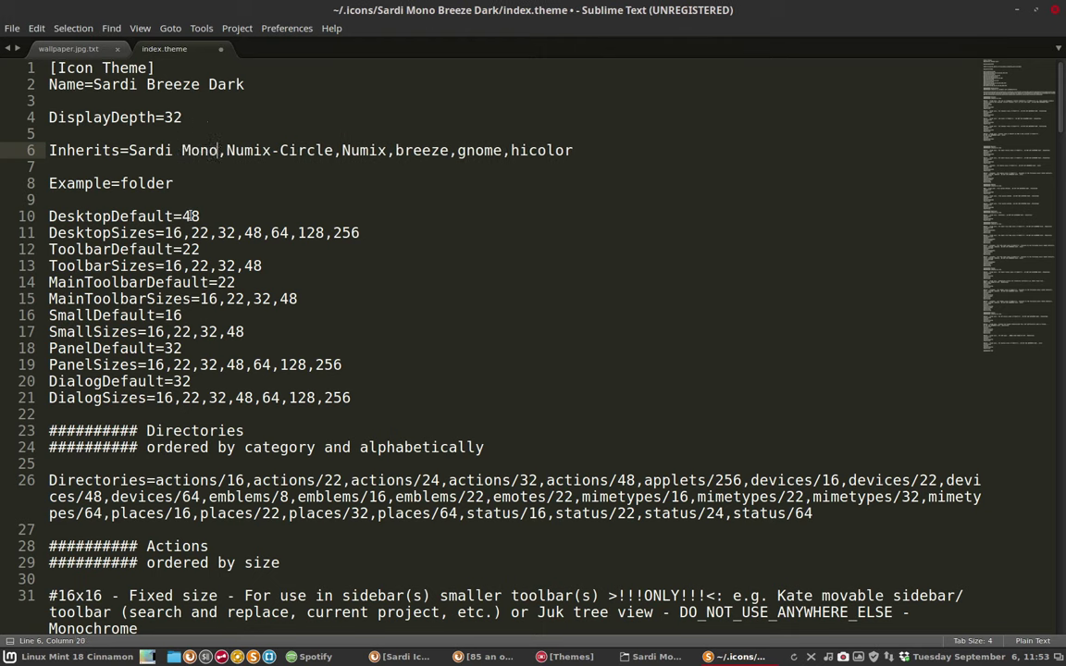
{"action": "key", "text": "ctrl+s"}
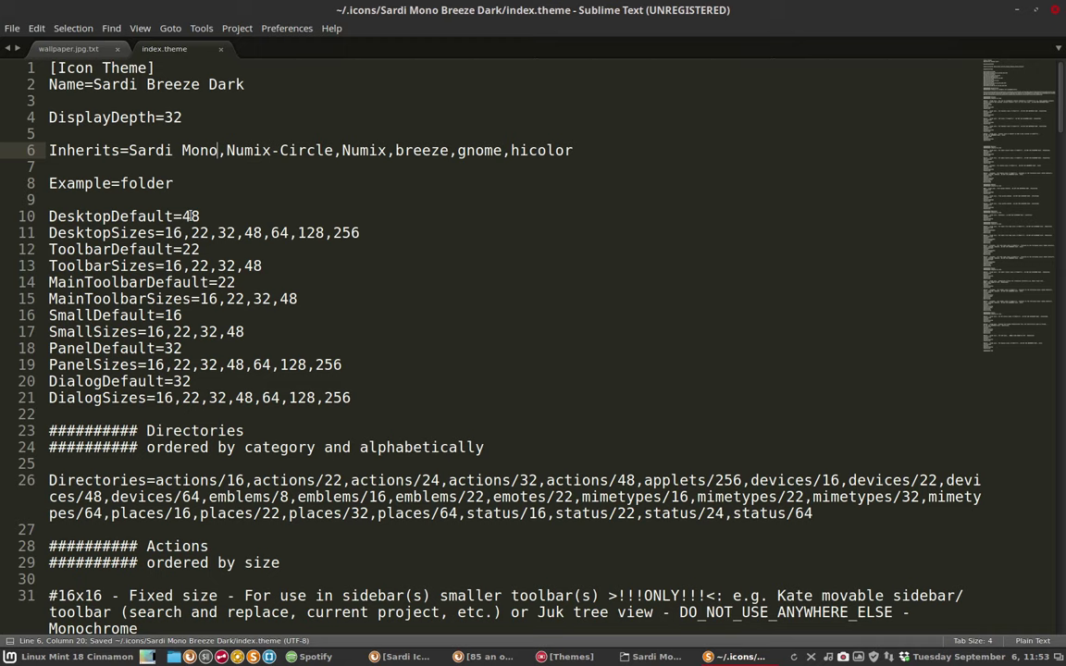
{"action": "left_click", "coordinate": [1054, 10]}
- Select the eight icon subfolders in Sardi Mono Breeze Dark, then clear the selection
{"action": "left_click", "coordinate": [464, 237]}
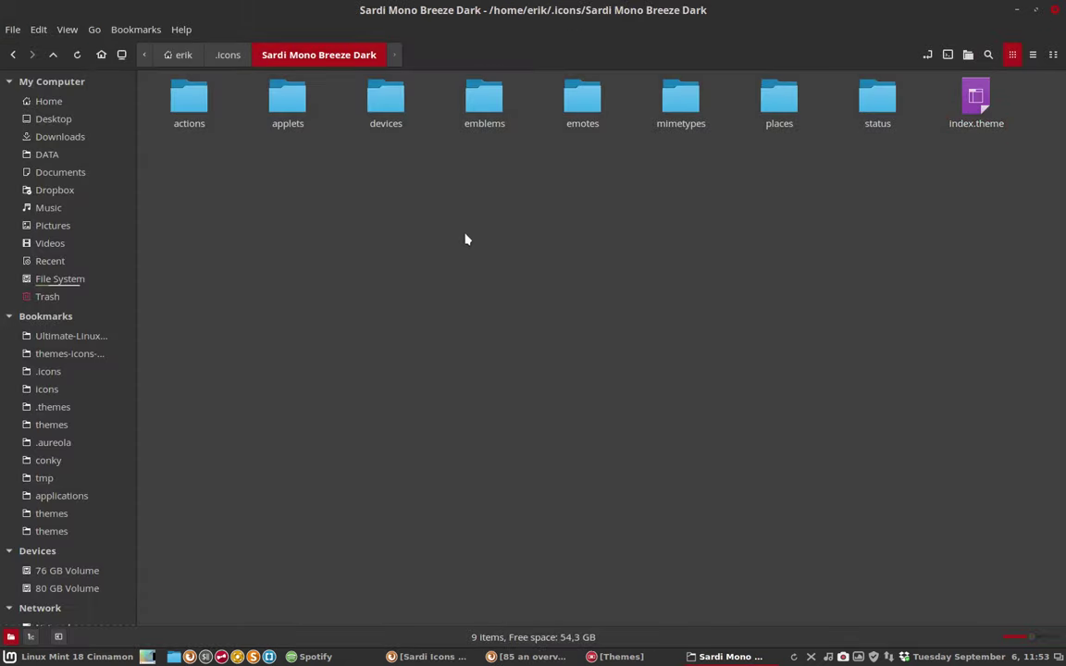
{"action": "left_click_drag", "start_coordinate": [175, 151], "coordinate": [879, 106]}
{"action": "left_click", "coordinate": [587, 221]}
{"action": "left_click", "coordinate": [78, 652]}
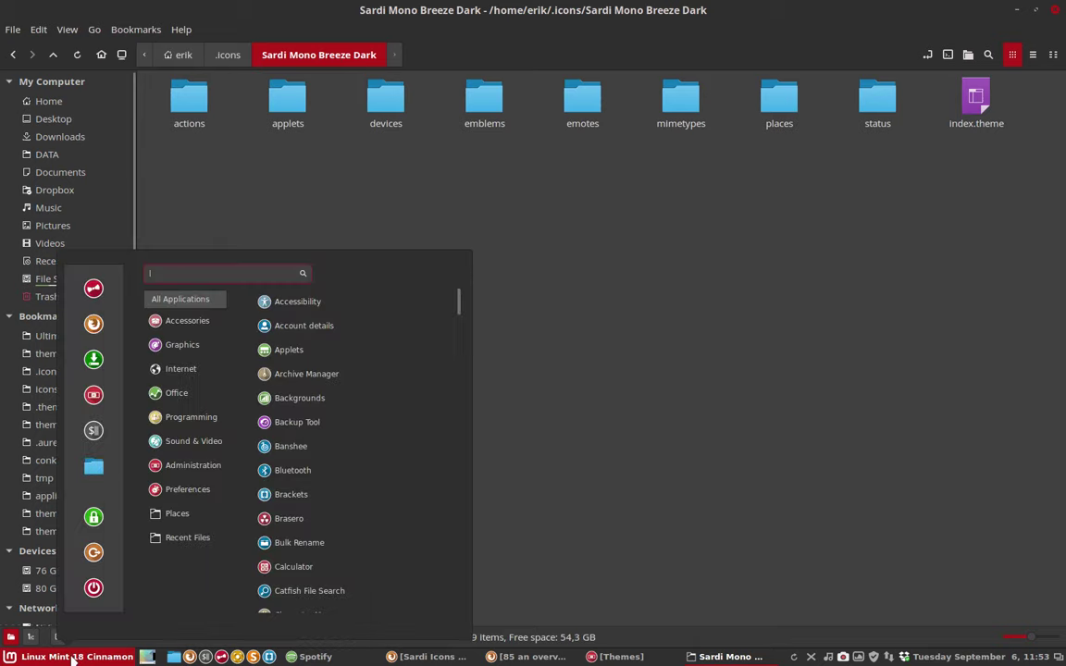
{"action": "key", "text": "Escape"}
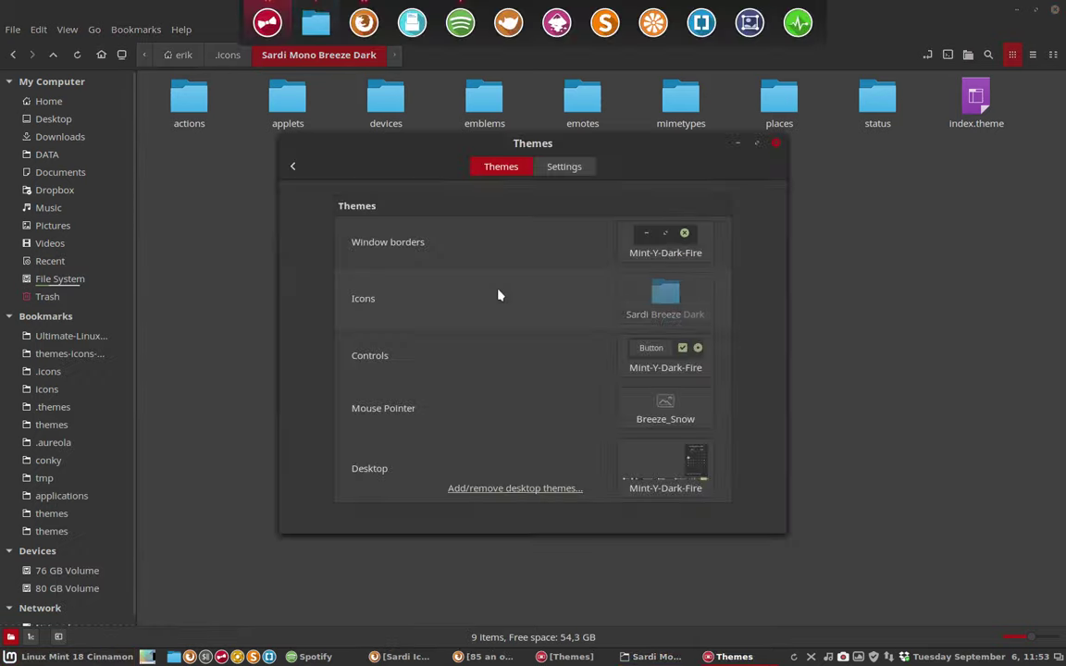
- Apply the Sardi Mono Breeze Dark icon theme and close the Themes window
{"action": "left_click", "coordinate": [663, 296]}
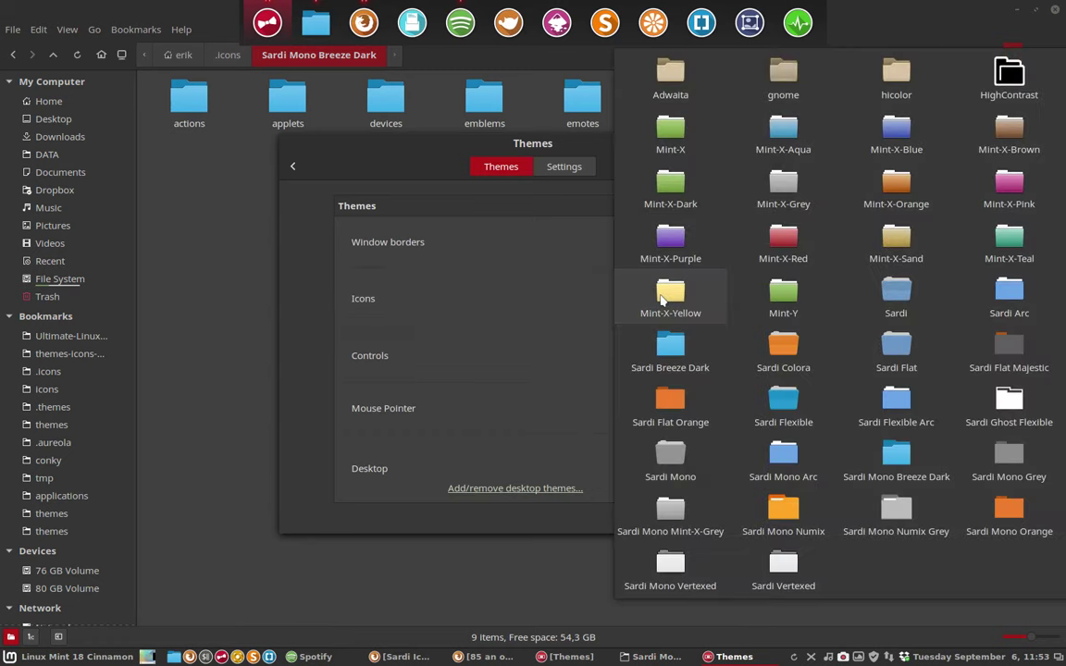
{"action": "left_click", "coordinate": [894, 446]}
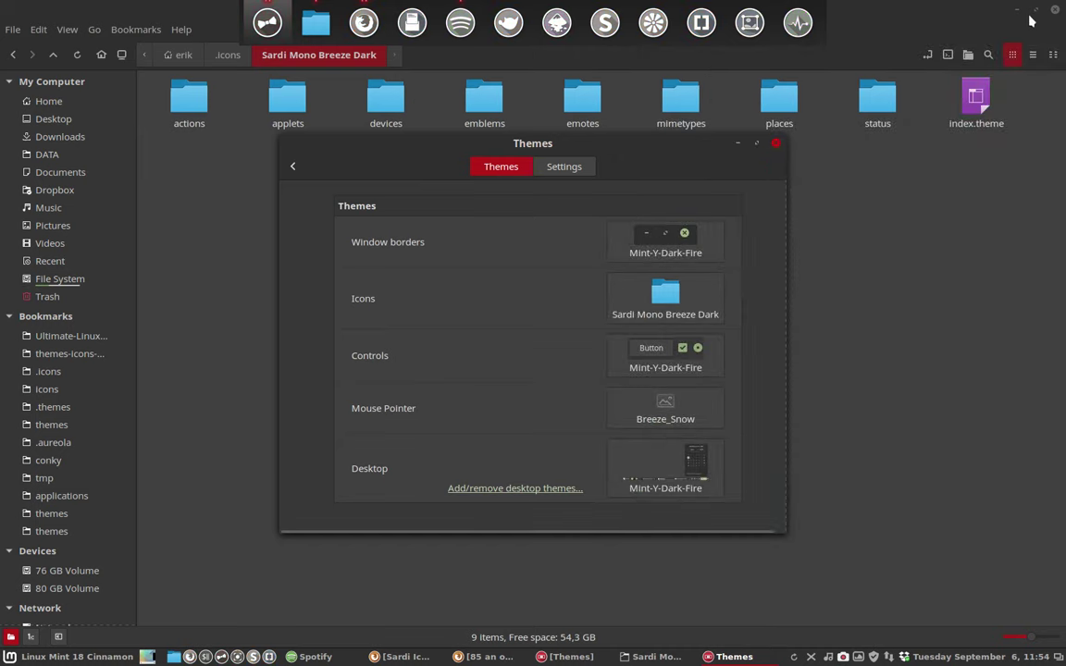
{"action": "left_click", "coordinate": [775, 143]}
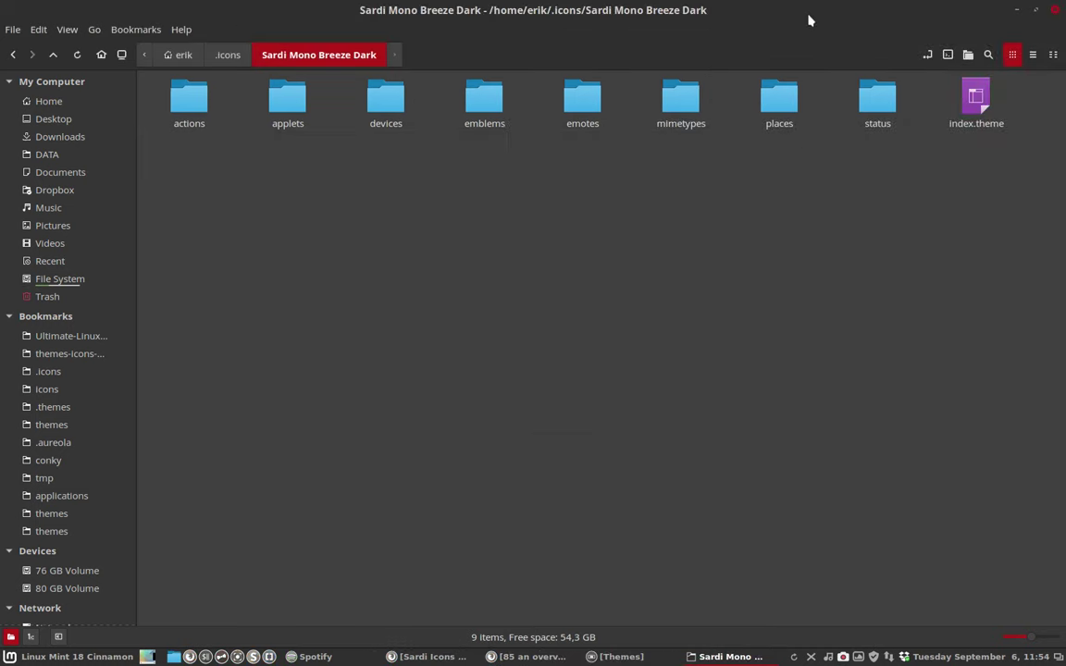
{"action": "left_click_drag", "start_coordinate": [808, 21], "coordinate": [526, 95]}
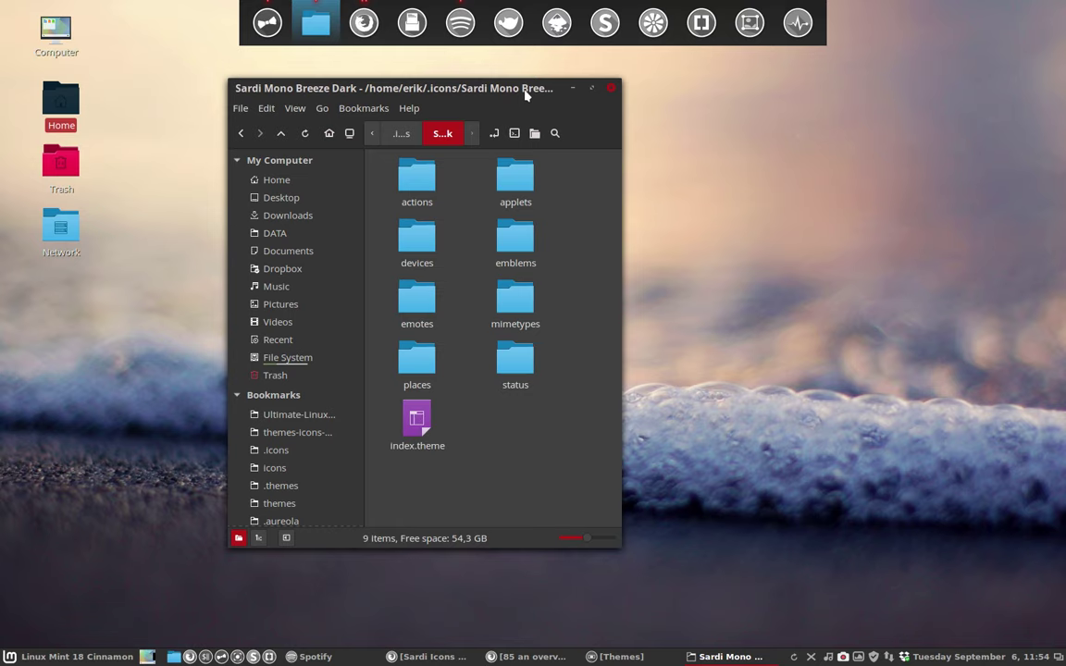
- Unmaximize Nemo, widen and reposition it, then return to the .icons folder
{"action": "left_click", "coordinate": [591, 88]}
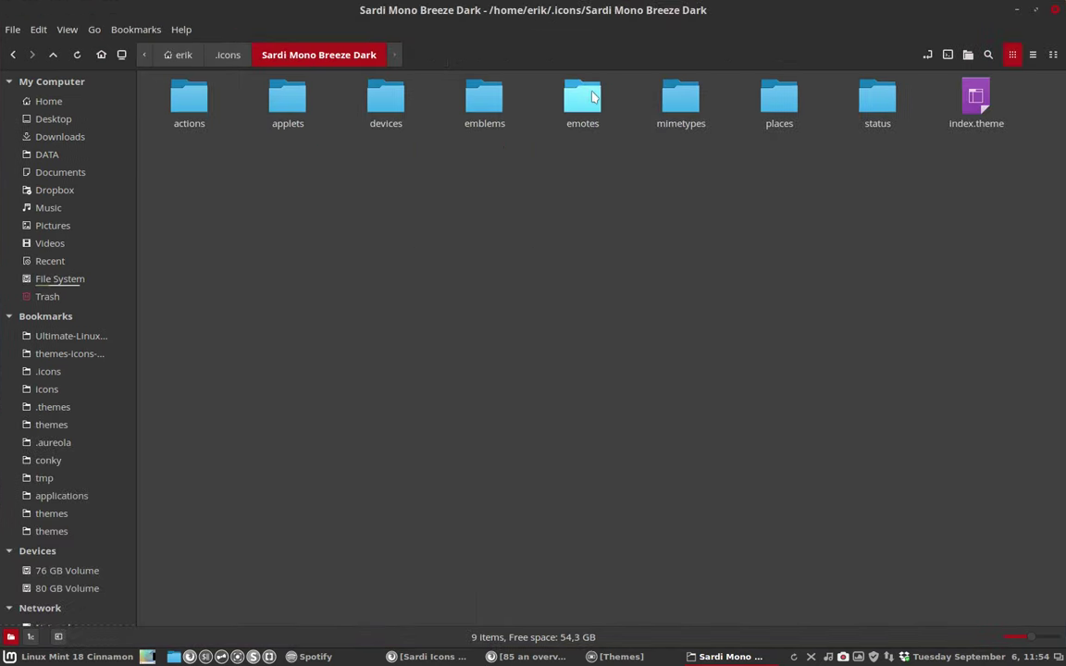
{"action": "left_click_drag", "start_coordinate": [519, 13], "coordinate": [508, 123]}
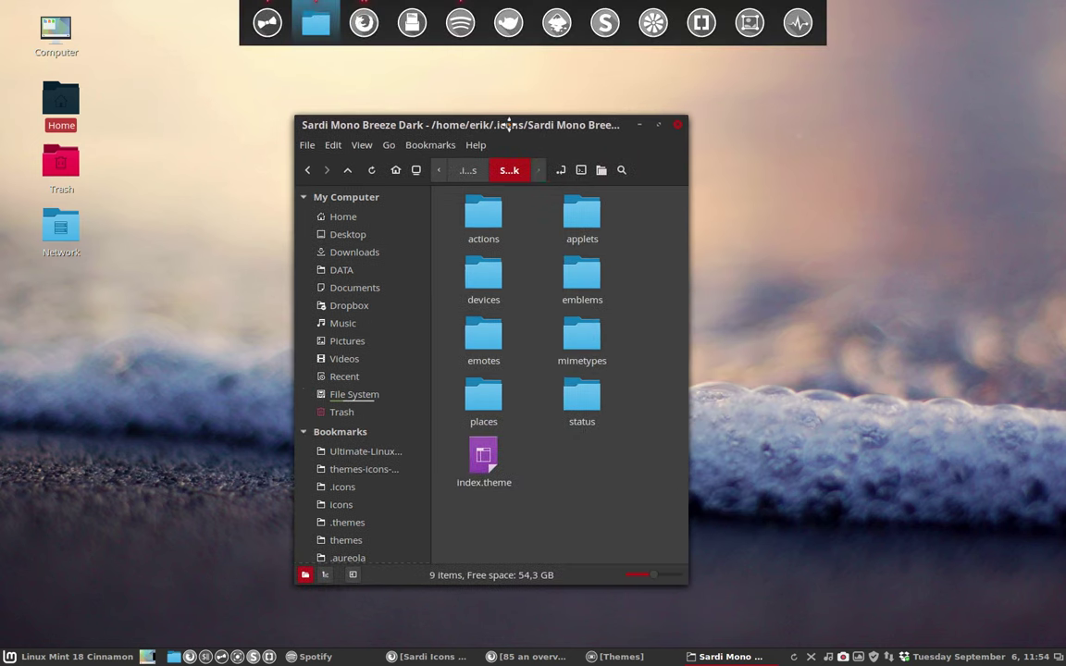
{"action": "left_click_drag", "start_coordinate": [687, 171], "coordinate": [1027, 168]}
{"action": "left_click_drag", "start_coordinate": [613, 109], "coordinate": [554, 123]}
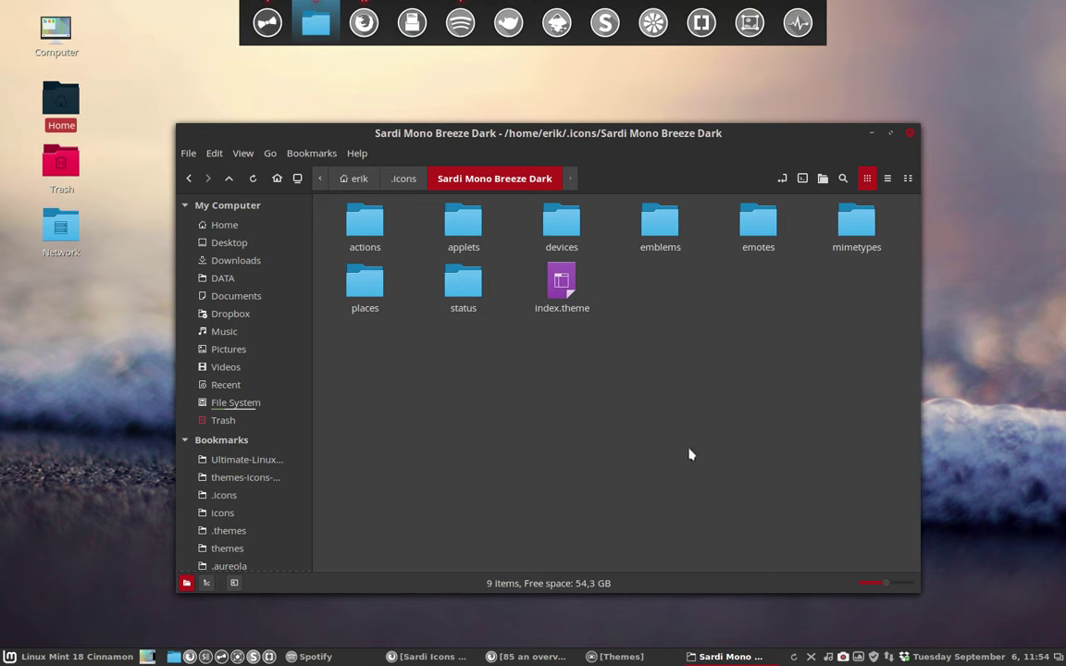
{"action": "left_click", "coordinate": [402, 180]}
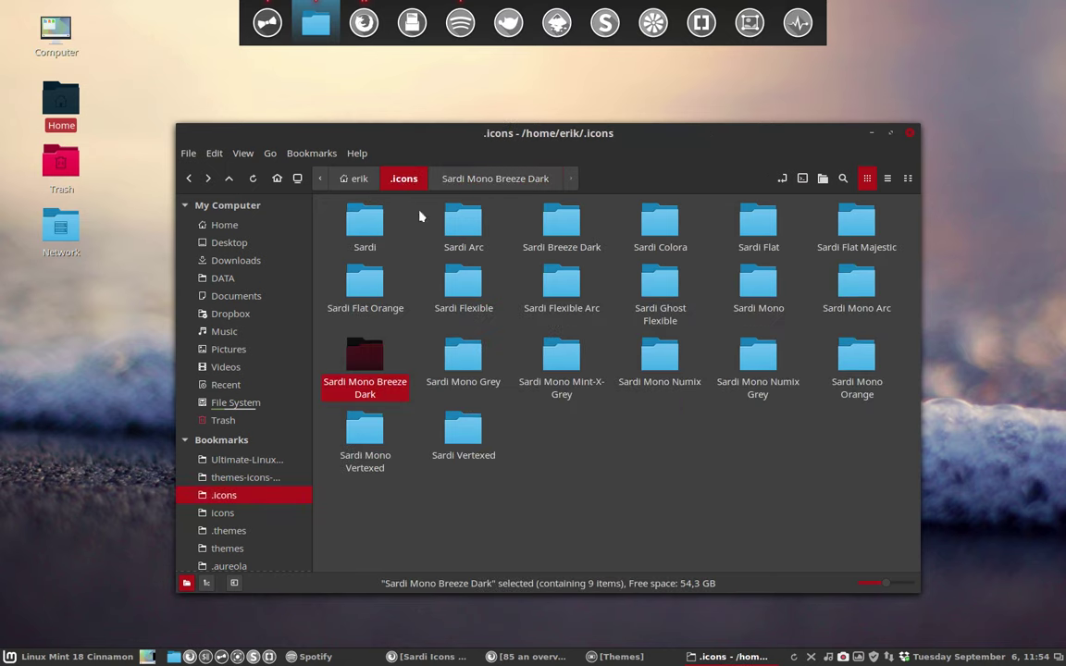
- Duplicate Sardi Breeze Dark in .icons and edit the copy's name to Sardi Flexible Breeze Dark
{"action": "left_click", "coordinate": [528, 353]}
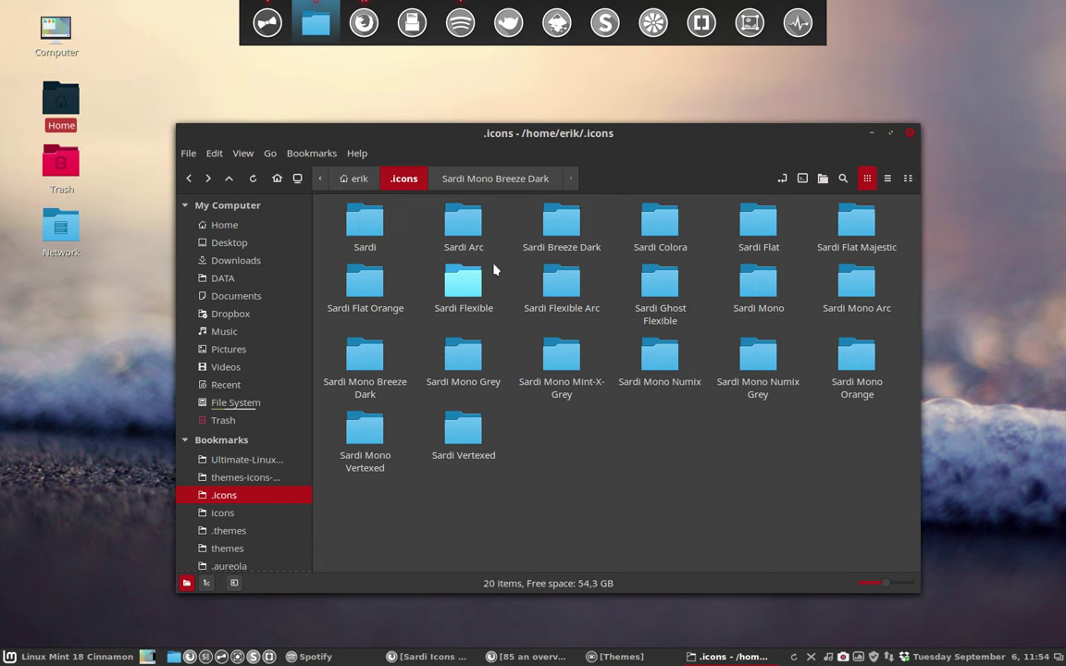
{"action": "left_click", "coordinate": [556, 239]}
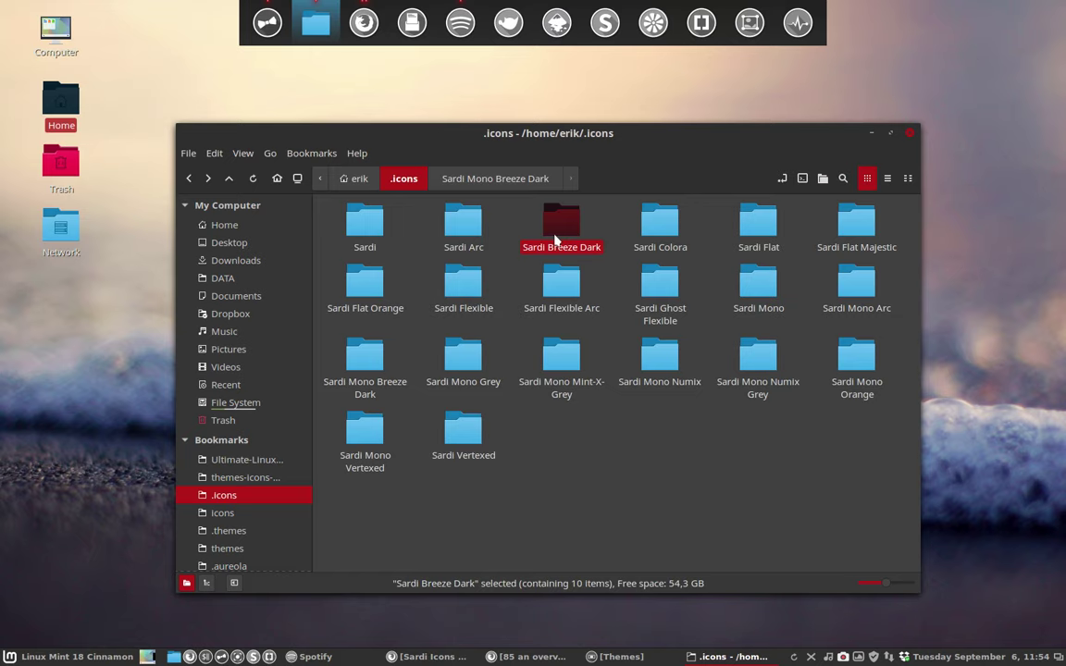
{"action": "key", "text": "ctrl+c"}
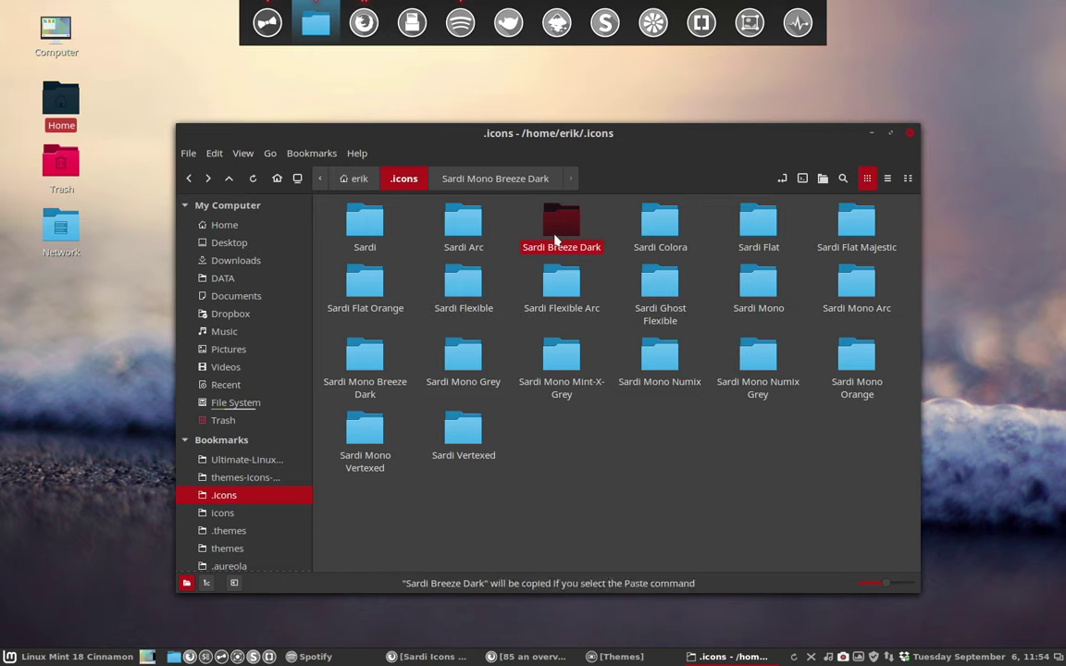
{"action": "key", "text": "ctrl+v"}
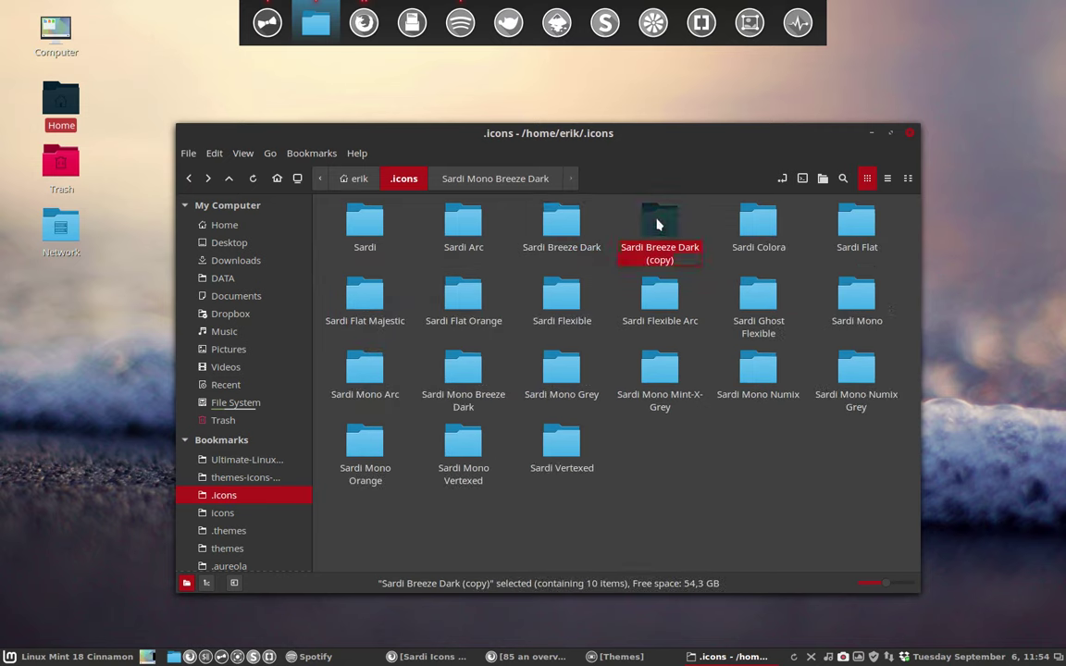
{"action": "key", "text": "BackSpace"}
{"action": "key", "text": "BackSpace"}
{"action": "key", "text": "BackSpace"}
{"action": "key", "text": "BackSpace"}
{"action": "key", "text": "BackSpace"}
{"action": "key", "text": "BackSpace"}
{"action": "key", "text": "BackSpace"}
{"action": "key", "text": "Left"}
{"action": "key", "text": "Left"}
{"action": "key", "text": "Left"}
{"action": "key", "text": "Left"}
{"action": "key", "text": "Left"}
{"action": "key", "text": "Left"}
{"action": "key", "text": "Left"}
{"action": "key", "text": "Left"}
{"action": "key", "text": "Left"}
{"action": "key", "text": "Left"}
{"action": "key", "text": "Left"}
{"action": "type", "text": "Flexible"}
- Confirm the Sardi Flexible Breeze Dark name, delete its icon-theme.cache, and open index.theme
{"action": "key", "text": "Escape"}
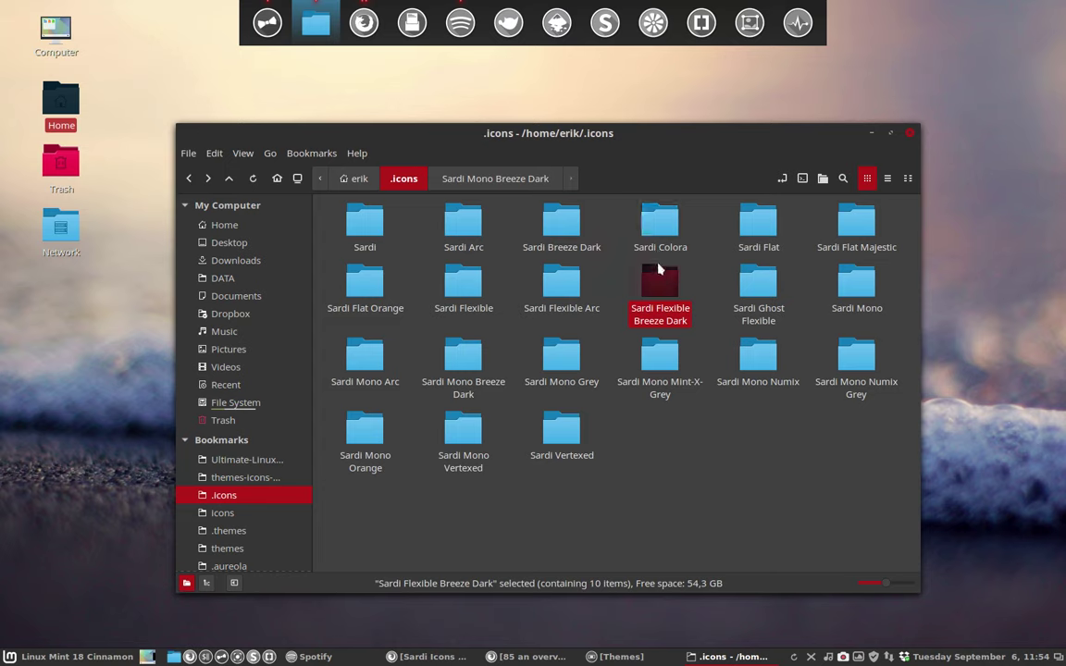
{"action": "double_click", "coordinate": [658, 282]}
{"action": "left_click", "coordinate": [566, 286]}
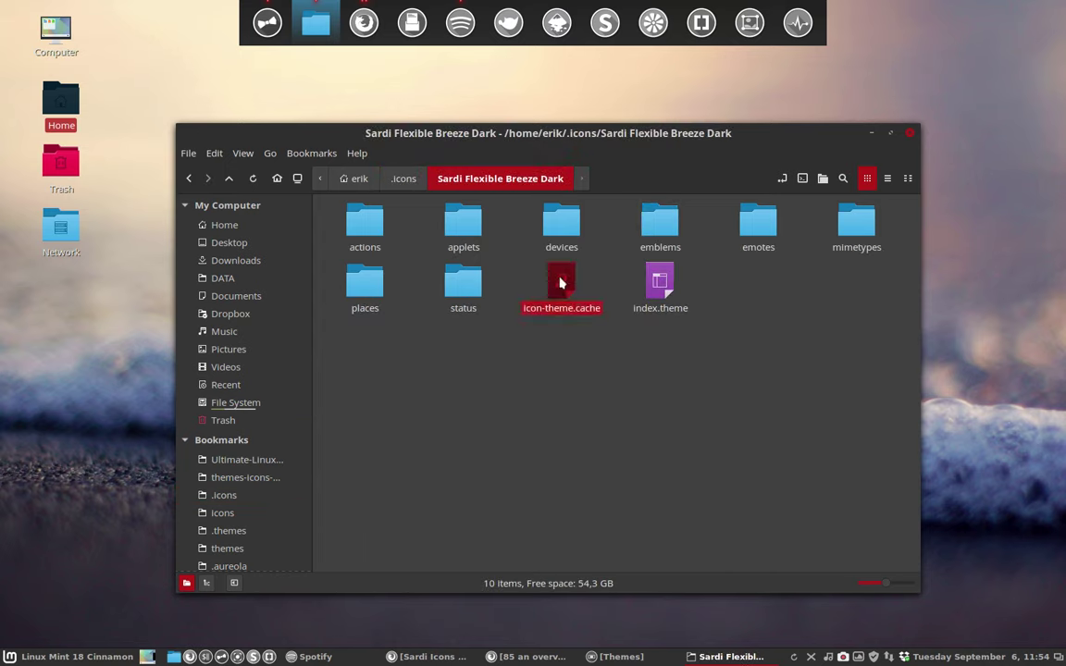
{"action": "key", "text": "Delete"}
{"action": "double_click", "coordinate": [565, 287]}
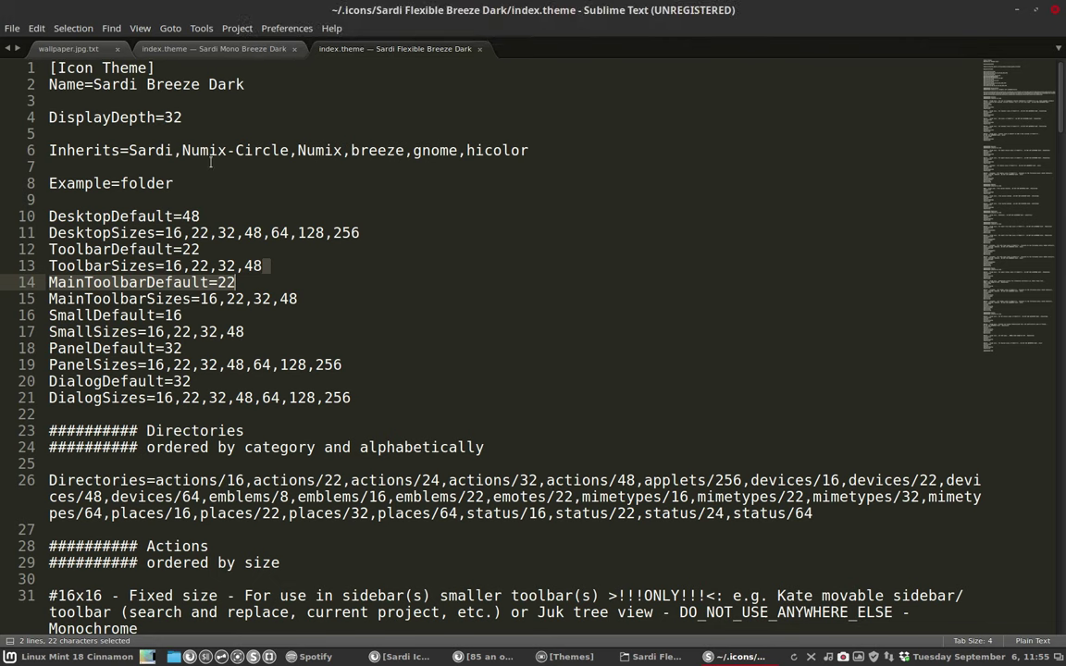
- Make index.theme inherit from Sardi Flexible and save it
{"action": "left_click", "coordinate": [176, 151]}
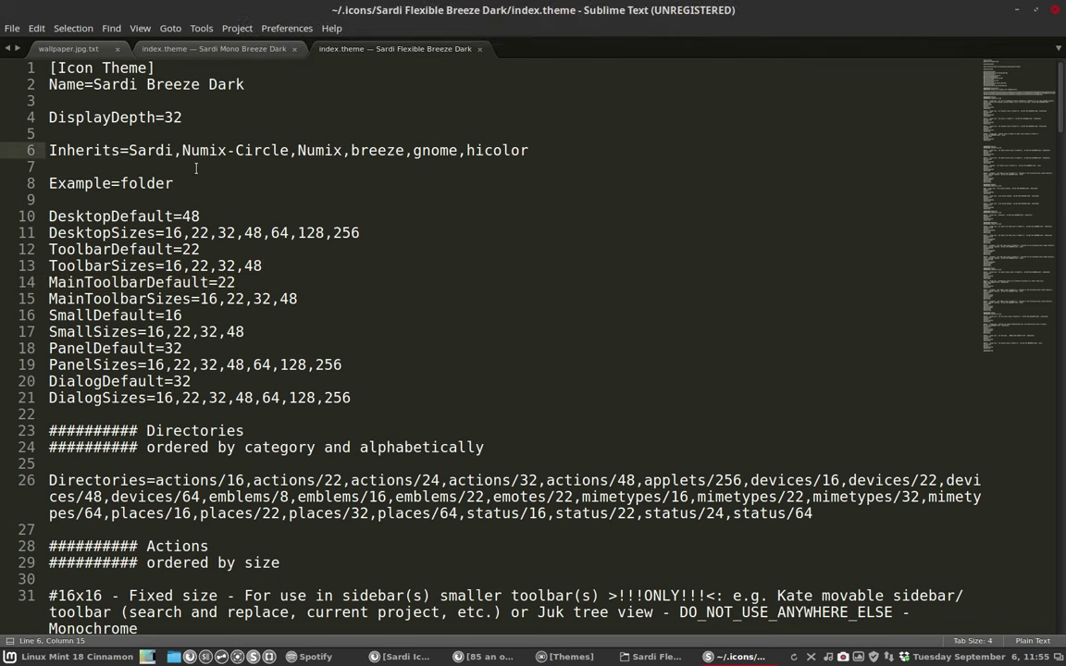
{"action": "type", "text": "Flexi"}
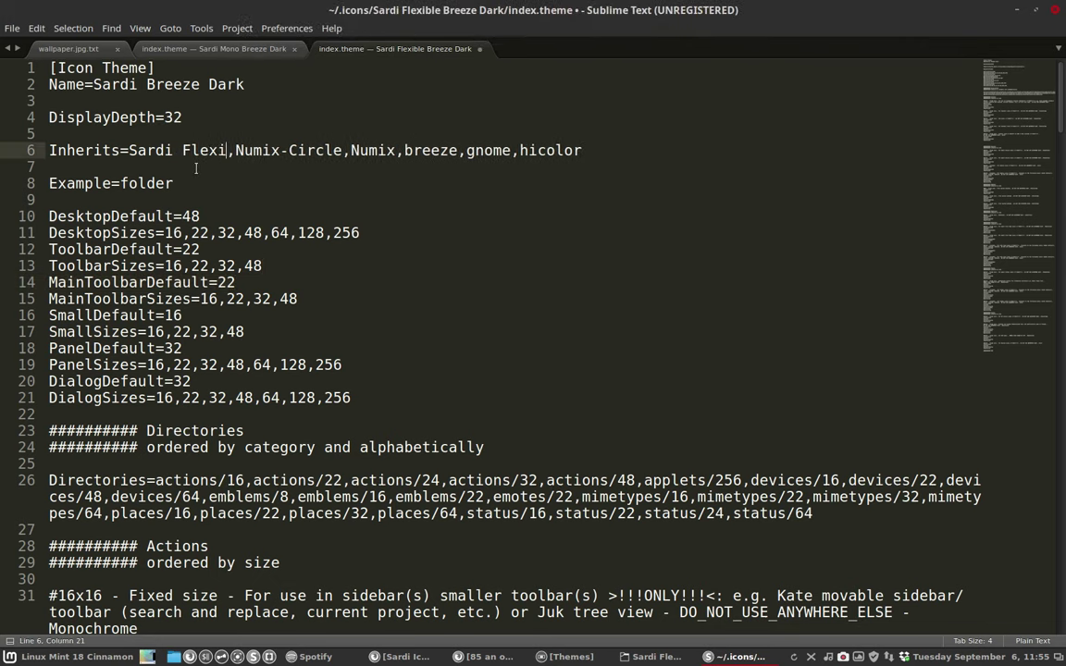
{"action": "type", "text": "ble"}
{"action": "key", "text": "ctrl+s"}
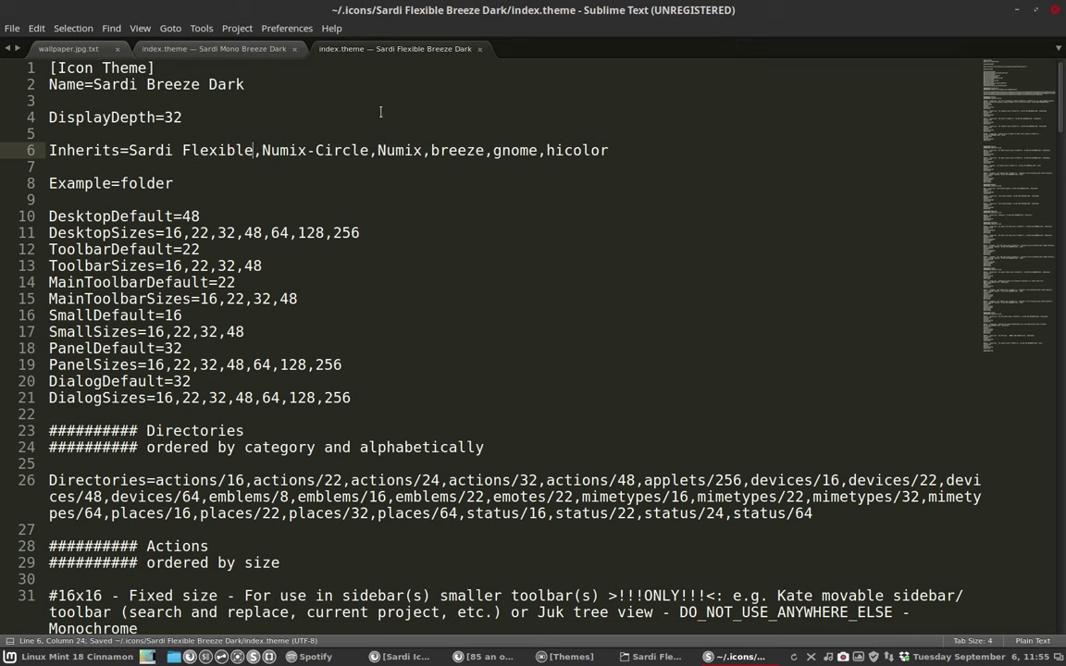
- Close the three open files and quit Sublime Text
{"action": "left_click", "coordinate": [480, 49]}
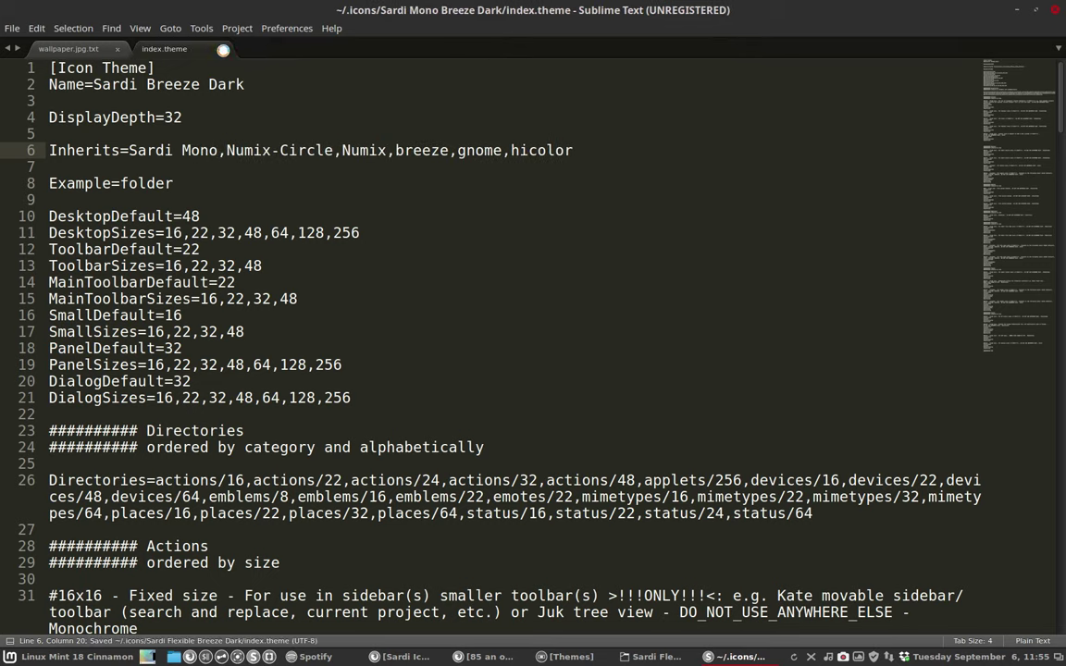
{"action": "left_click", "coordinate": [201, 48]}
{"action": "left_click", "coordinate": [114, 49]}
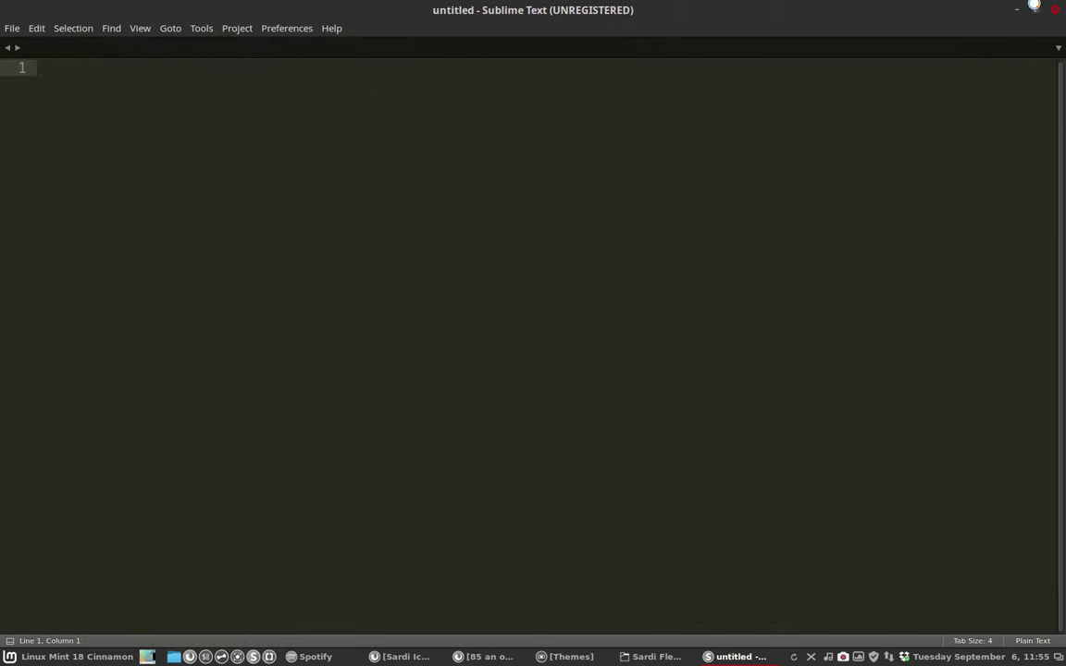
{"action": "key", "text": "ctrl+w"}
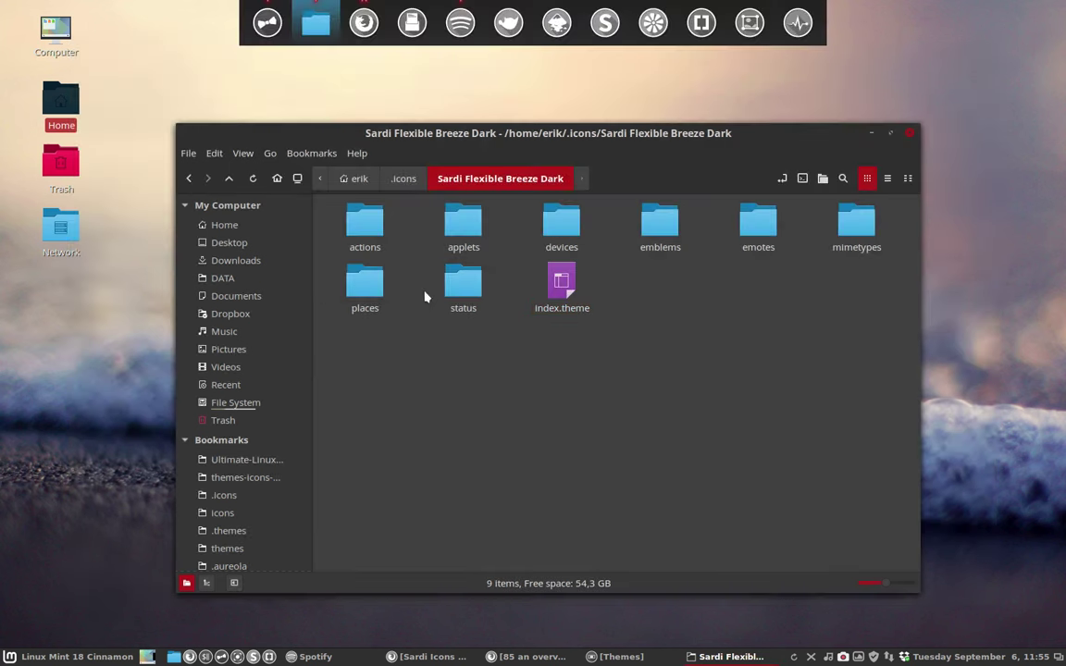
- Keep Sardi Flexible Breeze Dark as the icon theme, then close the Themes and .icons windows
{"action": "left_click", "coordinate": [404, 179]}
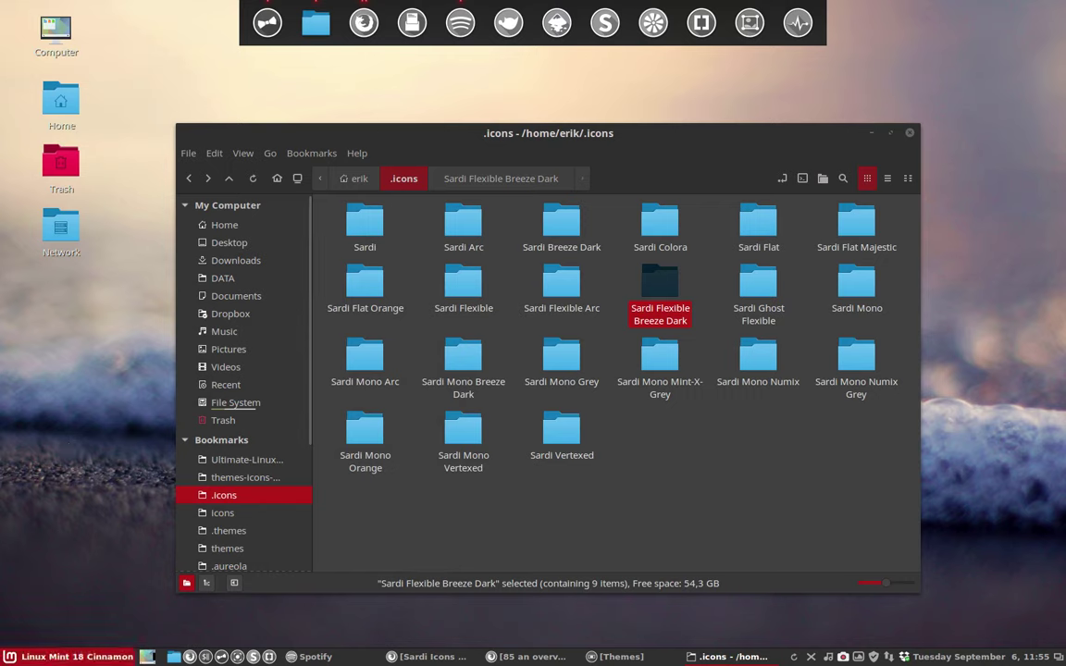
{"action": "left_click", "coordinate": [51, 655]}
{"action": "key", "text": "Escape"}
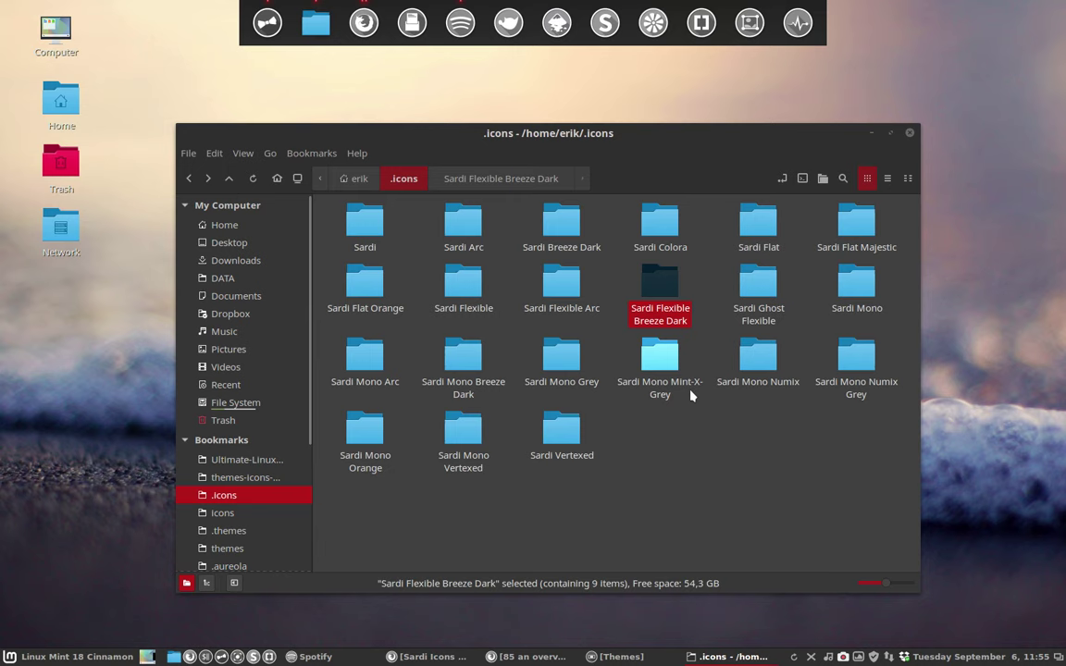
{"action": "left_click", "coordinate": [673, 319]}
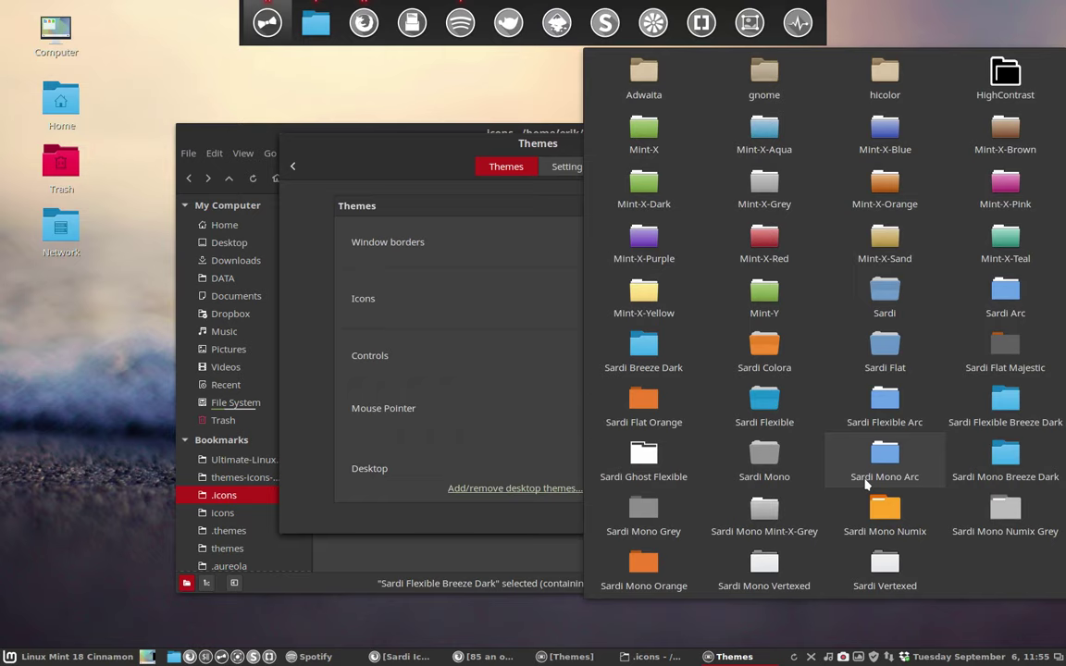
{"action": "key", "text": "Escape"}
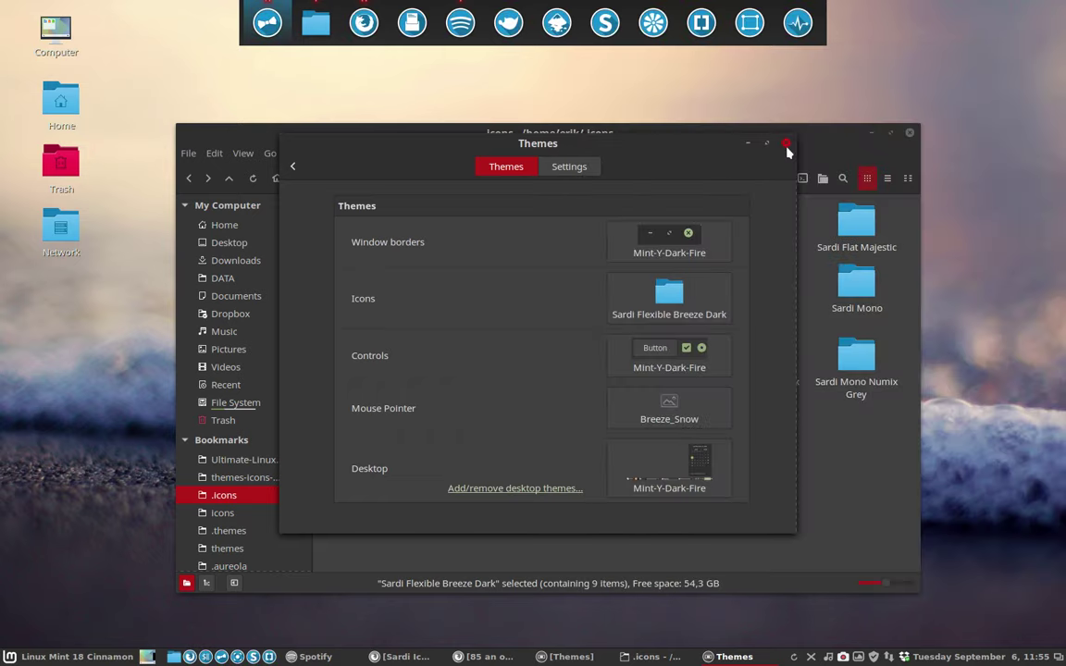
{"action": "left_click", "coordinate": [785, 143]}
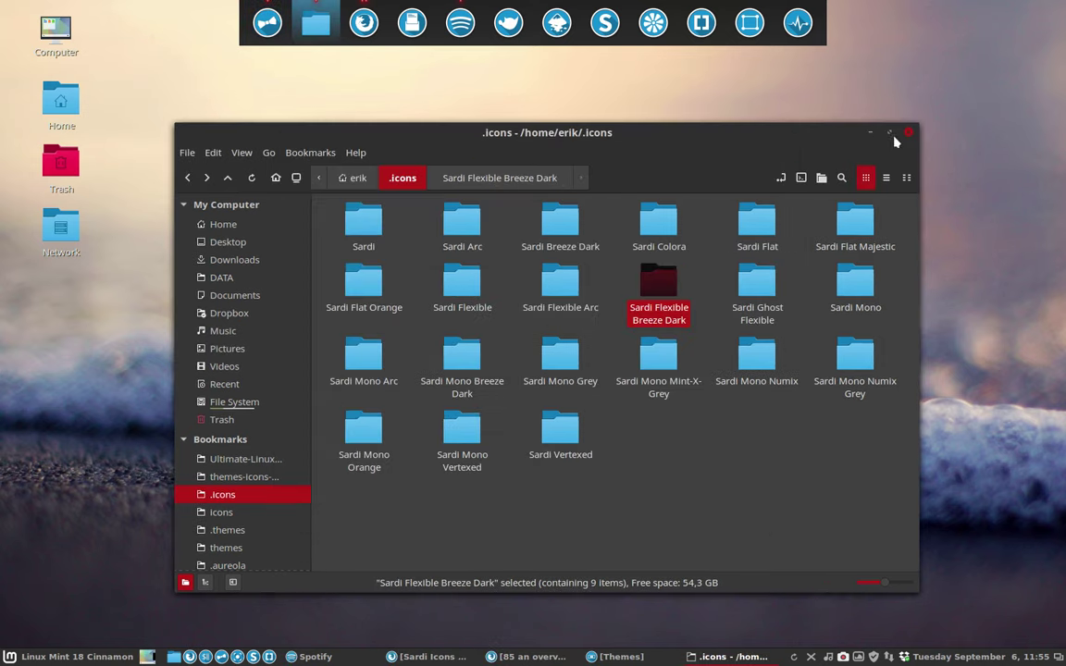
{"action": "left_click", "coordinate": [909, 133]}
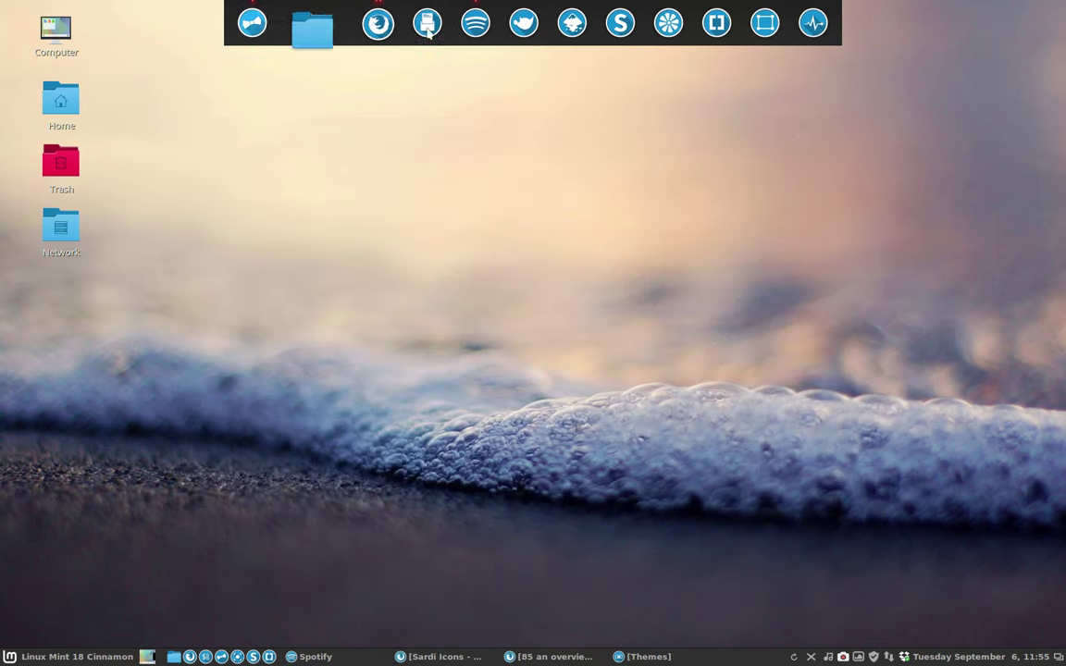
- Open the Home folder in Nemo, then restore the Themes settings showing the Sardi Breeze Dark icon theme
{"action": "double_click", "coordinate": [60, 100]}
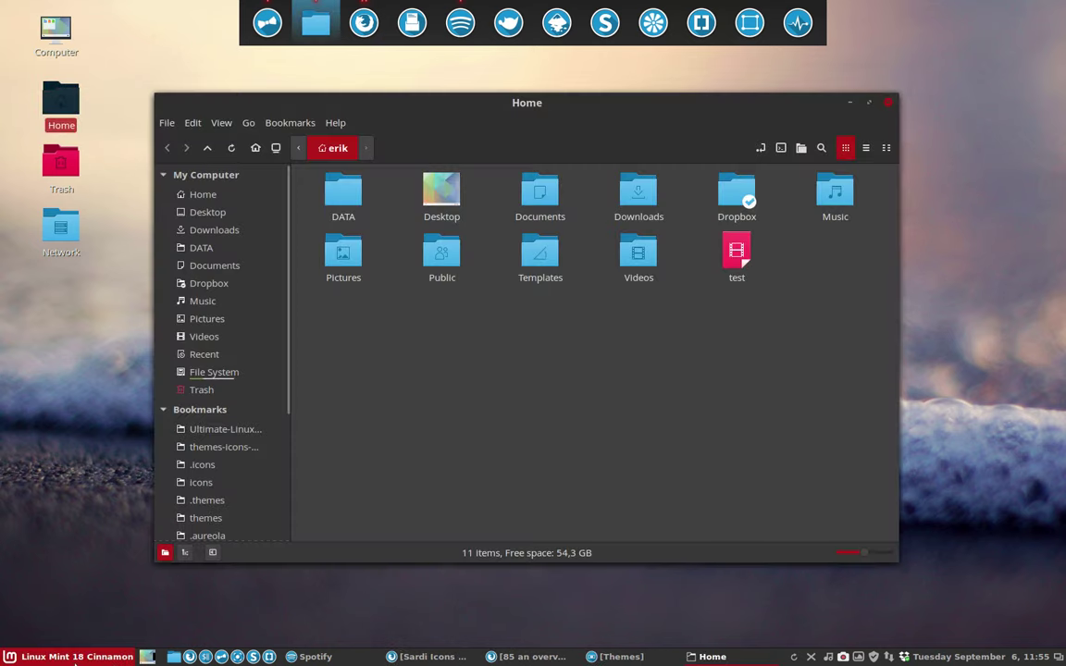
{"action": "right_click", "coordinate": [74, 658]}
{"action": "left_click", "coordinate": [58, 660]}
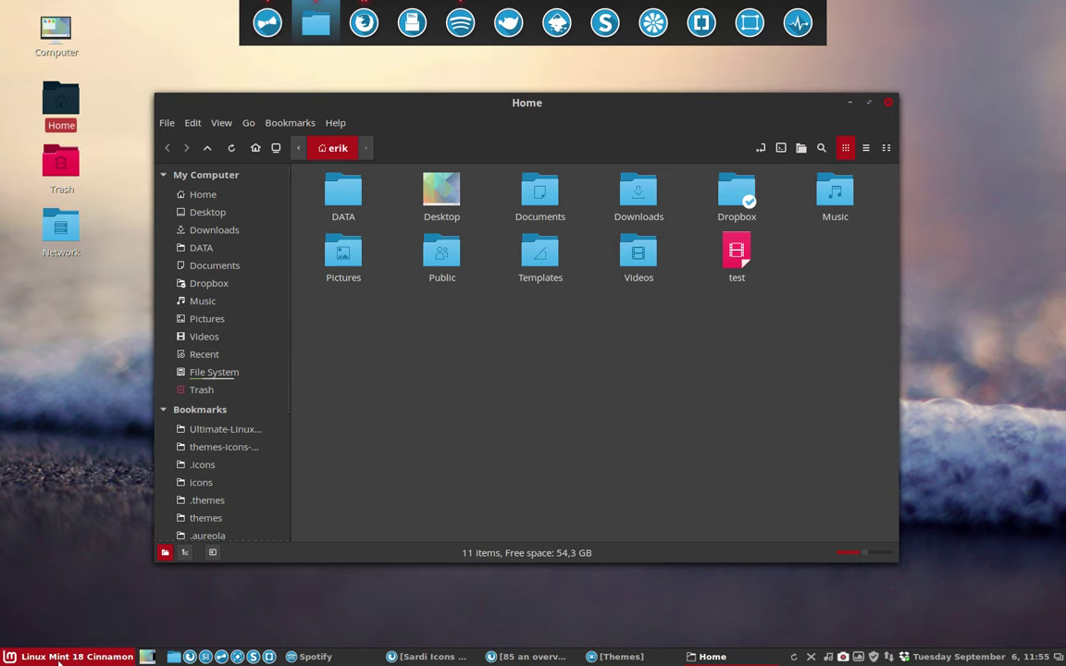
{"action": "left_click", "coordinate": [55, 661]}
{"action": "key", "text": "Escape"}
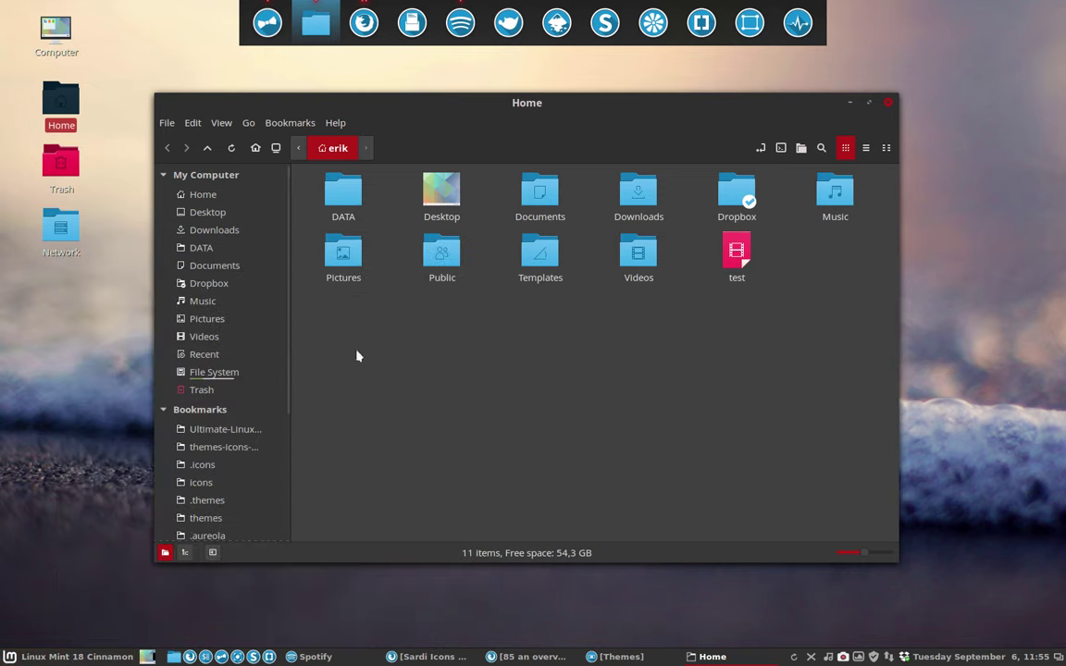
{"action": "left_click", "coordinate": [611, 656]}
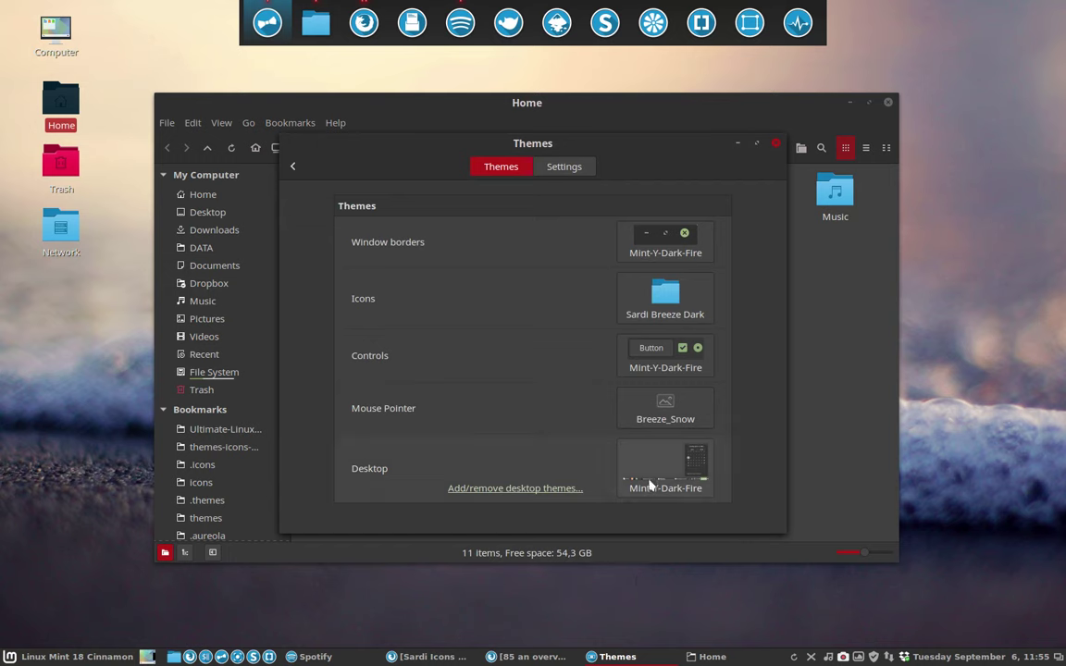
- Try Mint-Y-Dark-Fire for the window borders and controls themes
{"action": "left_click", "coordinate": [661, 242]}
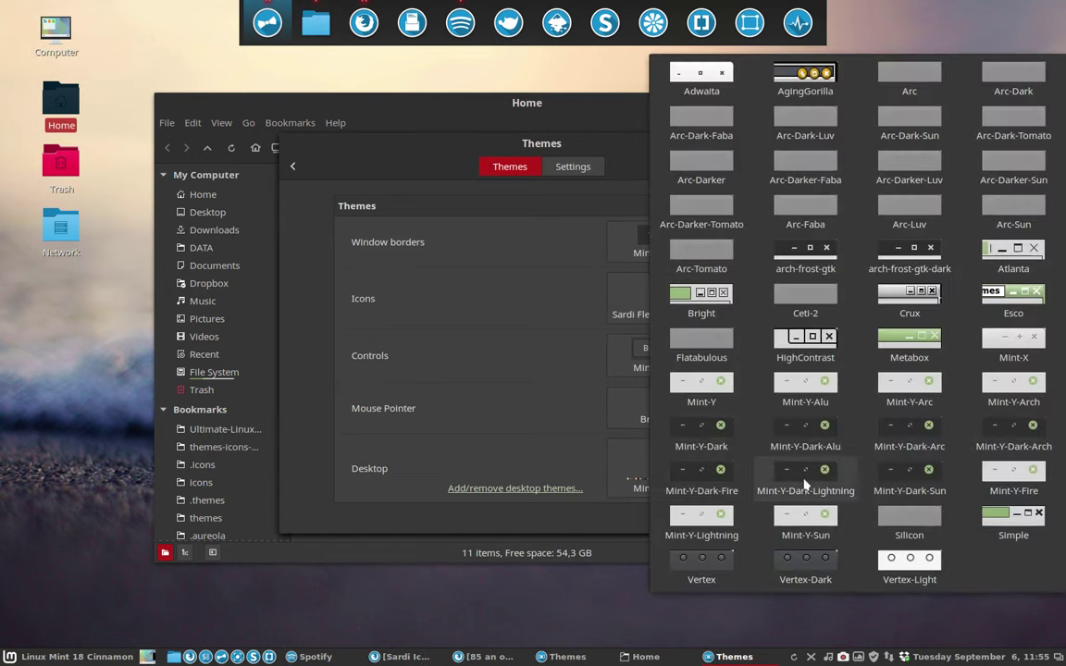
{"action": "left_click", "coordinate": [713, 481]}
{"action": "left_click", "coordinate": [675, 359]}
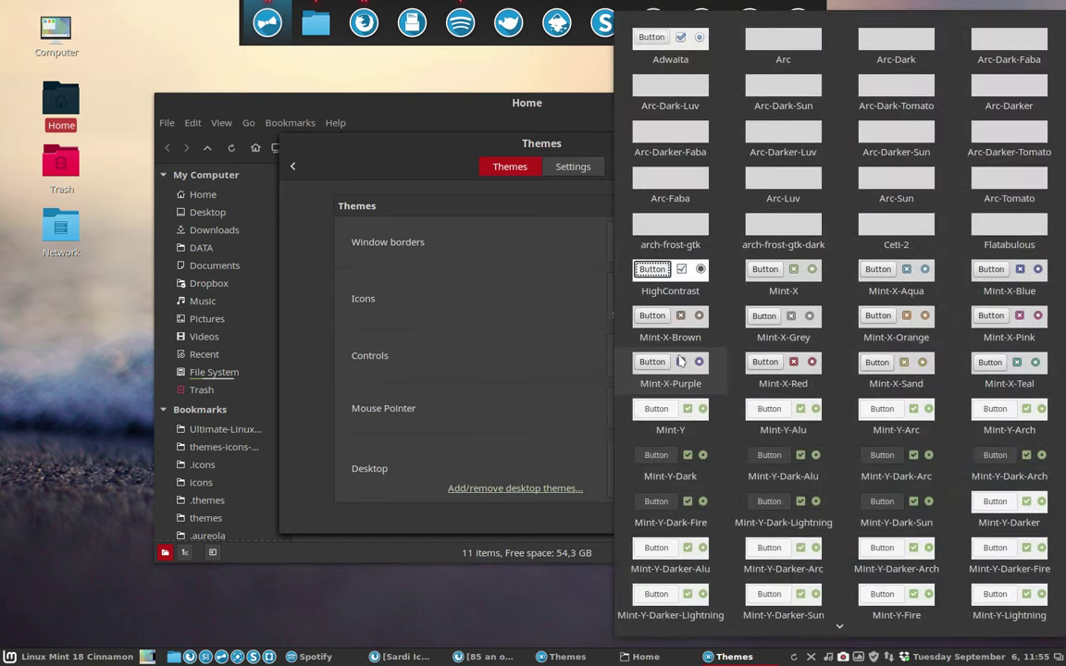
{"action": "left_click", "coordinate": [522, 356]}
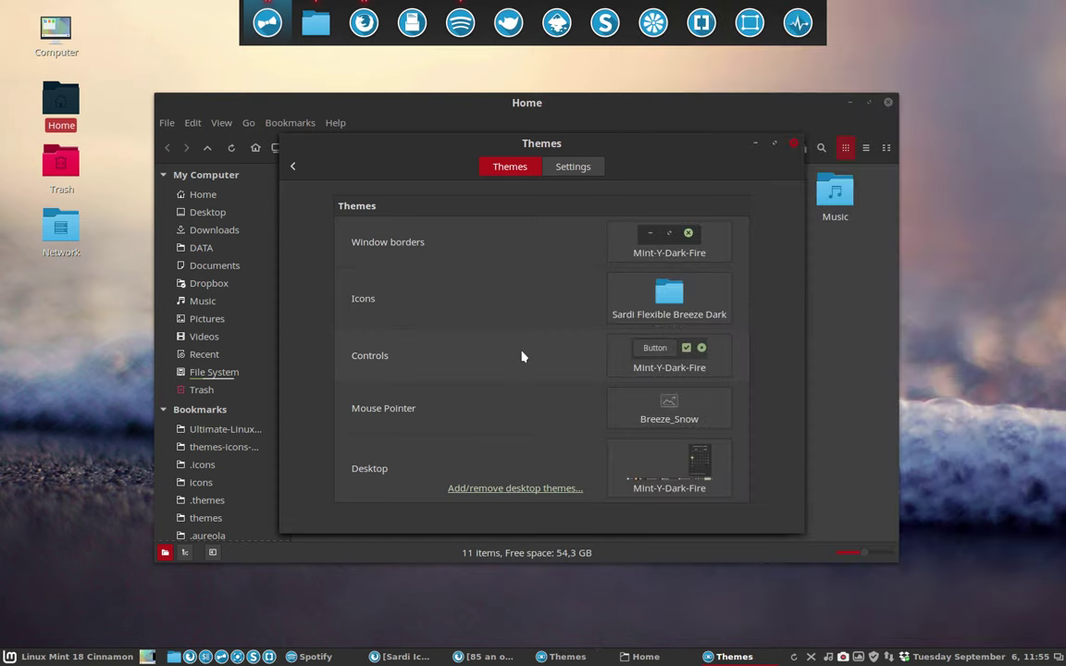
- Set window borders, controls and desktop to Mint-Y-Dark-Arch, then close both Themes windows
{"action": "left_click", "coordinate": [669, 241]}
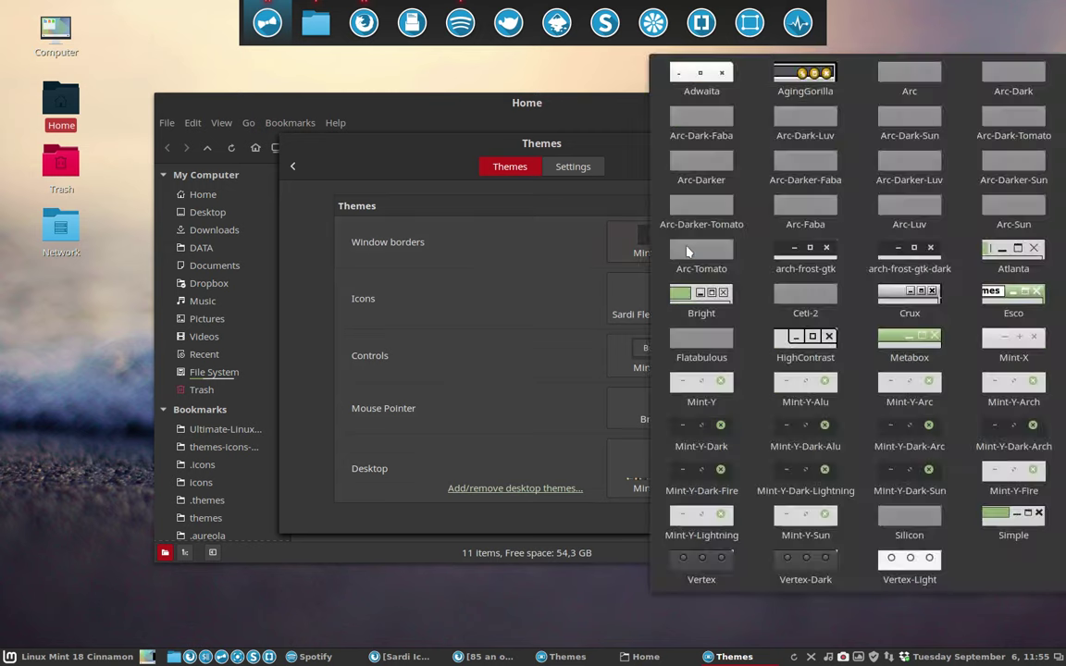
{"action": "left_click", "coordinate": [1010, 439]}
{"action": "left_click", "coordinate": [678, 361]}
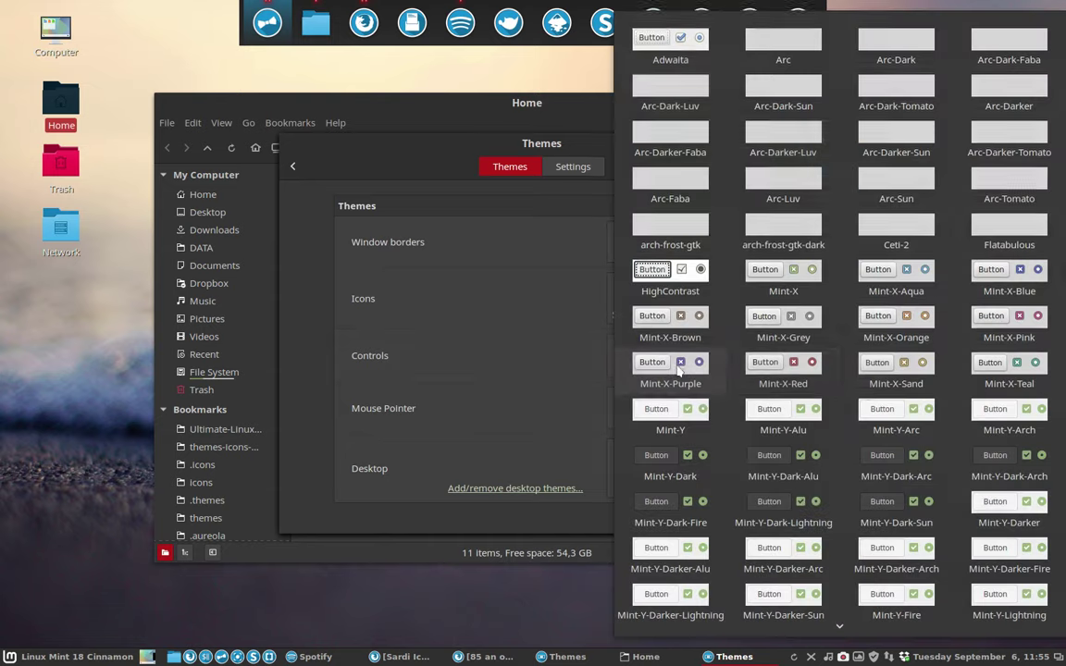
{"action": "left_click", "coordinate": [976, 467]}
{"action": "left_click", "coordinate": [689, 480]}
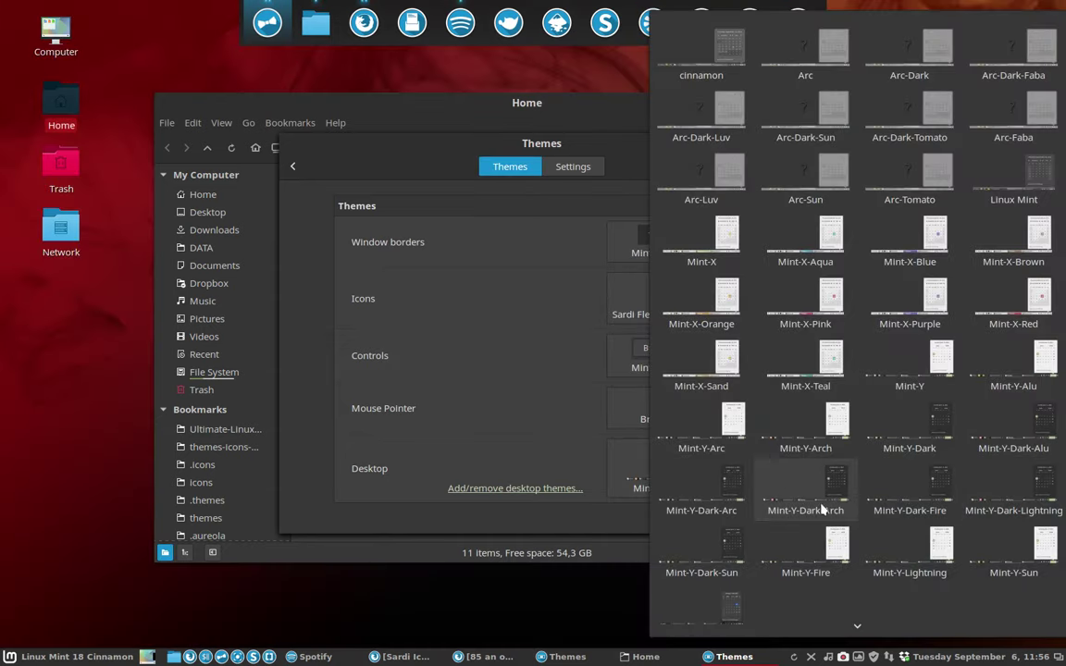
{"action": "left_click", "coordinate": [818, 495]}
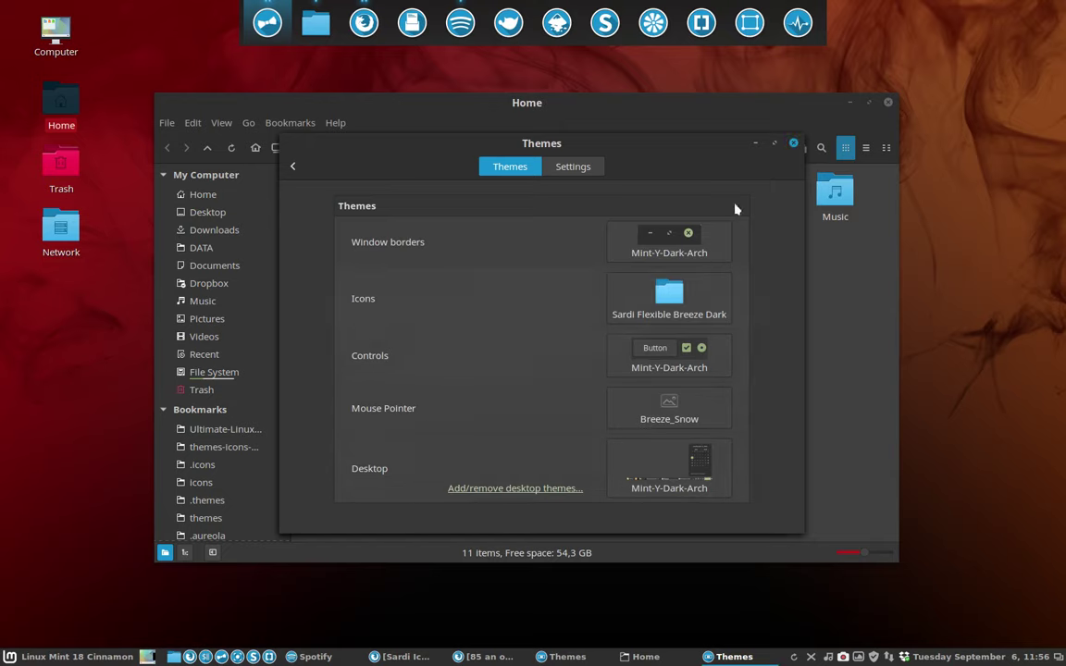
{"action": "left_click", "coordinate": [792, 143]}
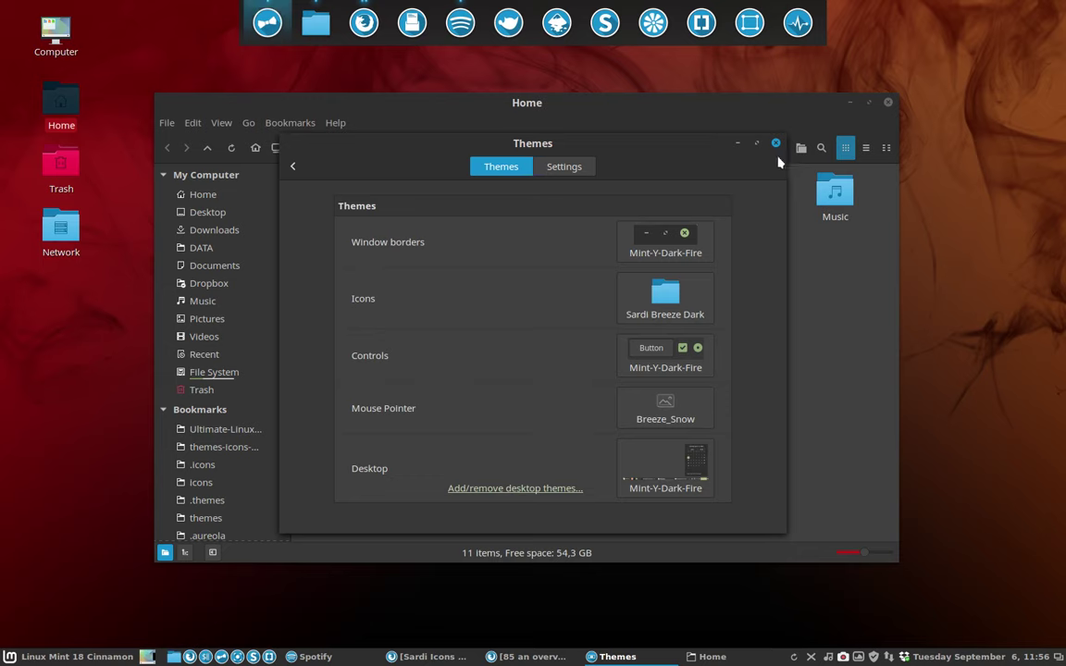
{"action": "left_click", "coordinate": [776, 145]}
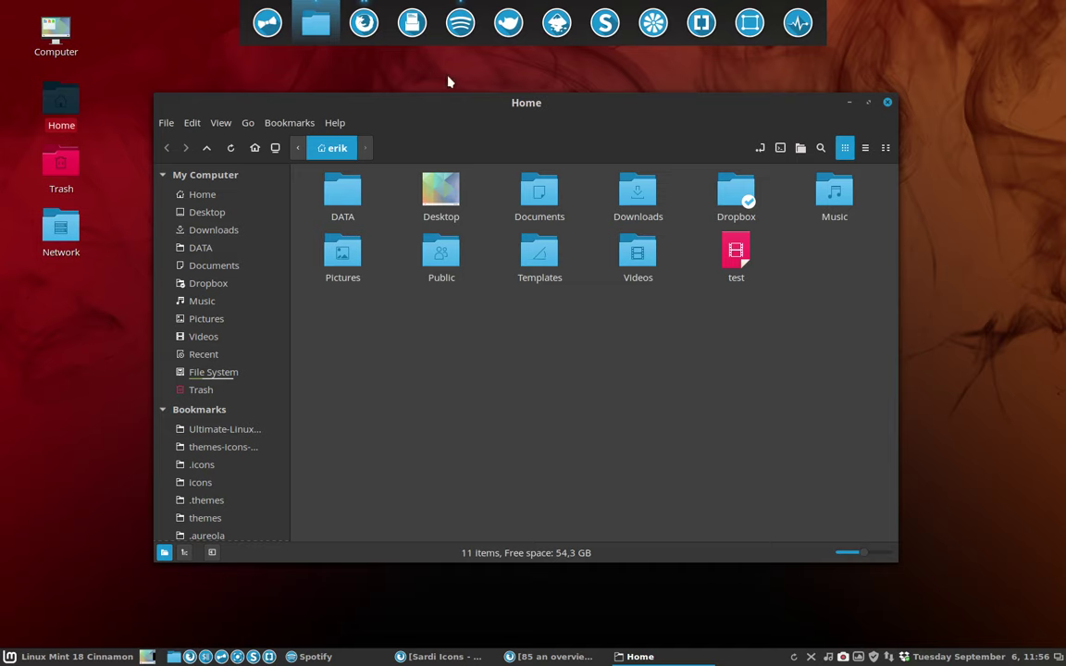
{"action": "left_click", "coordinate": [32, 655]}
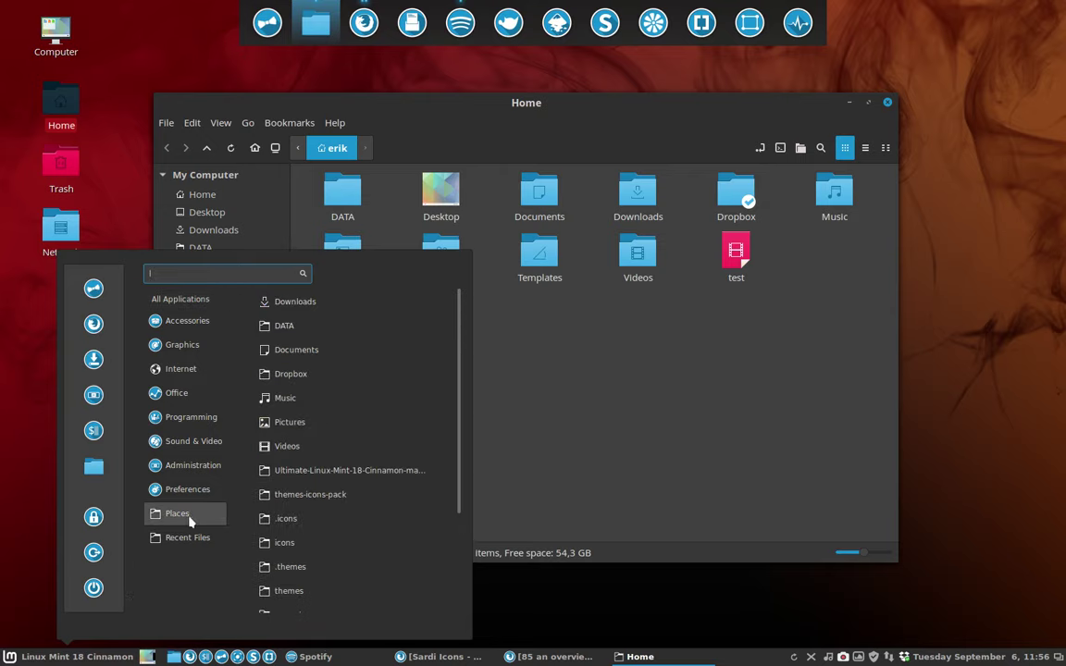
{"action": "mouse_move", "coordinate": [207, 537]}
{"action": "scroll", "coordinate": [295, 424], "scroll_direction": "down", "scroll_amount": 5}
{"action": "scroll", "coordinate": [328, 479], "scroll_direction": "up", "scroll_amount": 4}
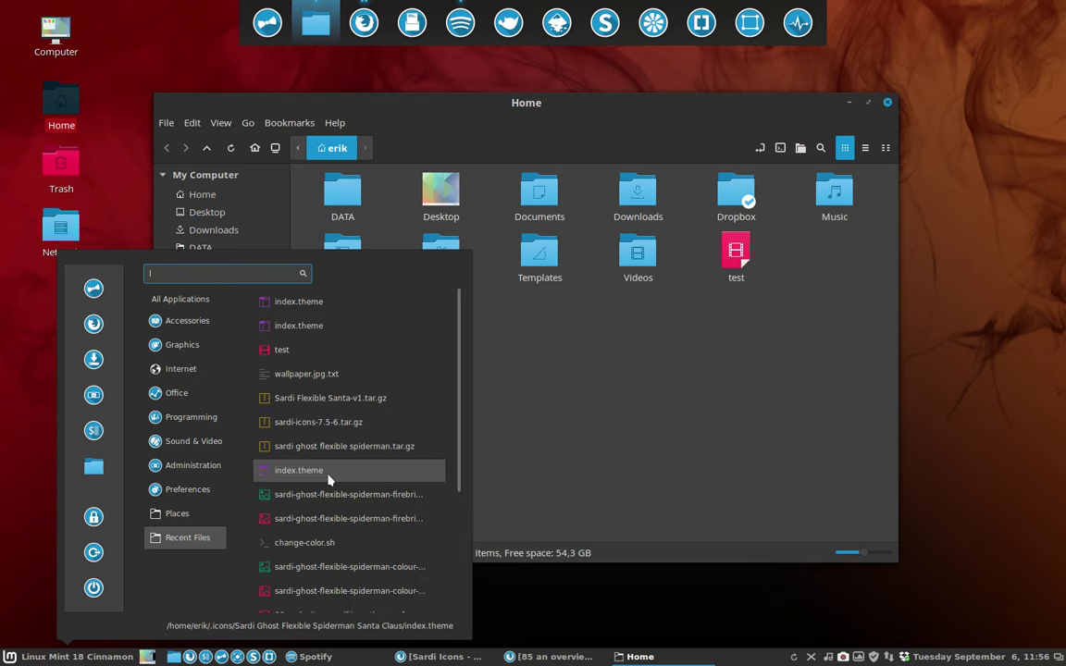
- Dismiss the application menu and show the .icons folder with its 21 Sardi themes
{"action": "left_click", "coordinate": [645, 387]}
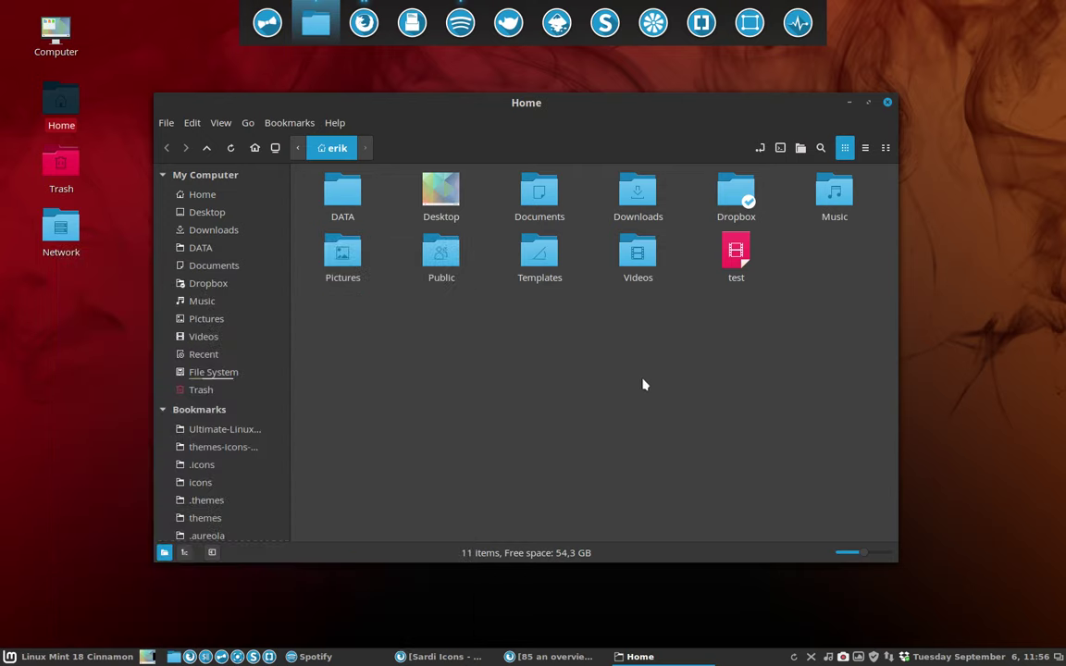
{"action": "left_click", "coordinate": [204, 465]}
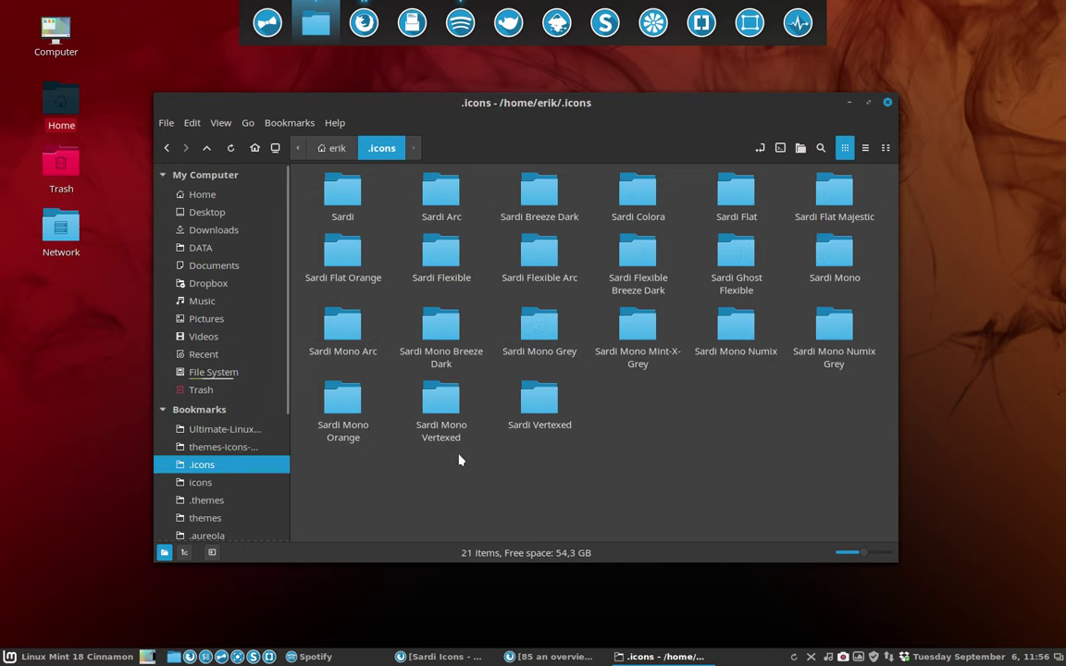